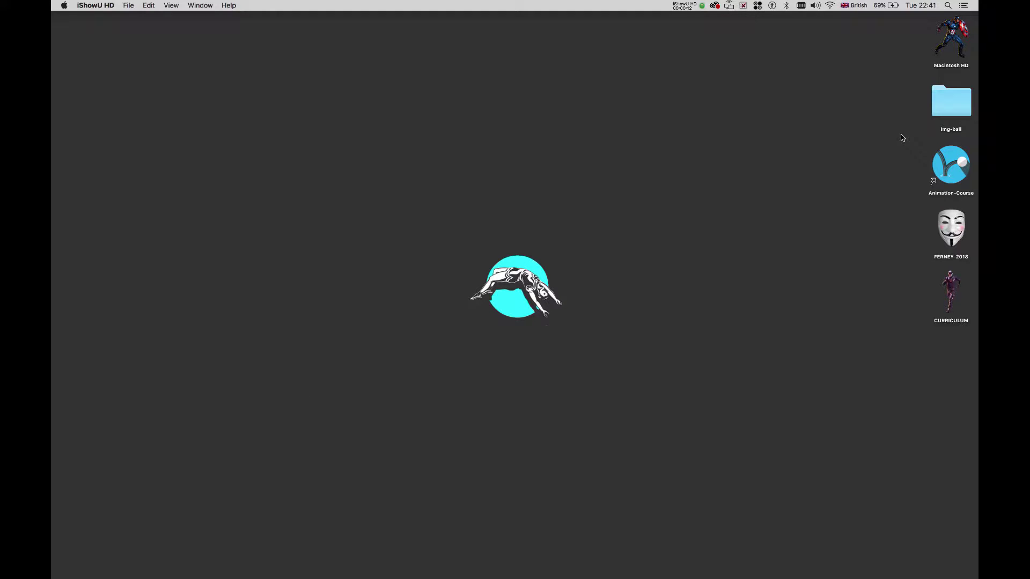
Step: Open the img-ball folder on the desktop and preview the ball frame images starting from 01.png
{"action": "left_click", "coordinate": [934, 109]}
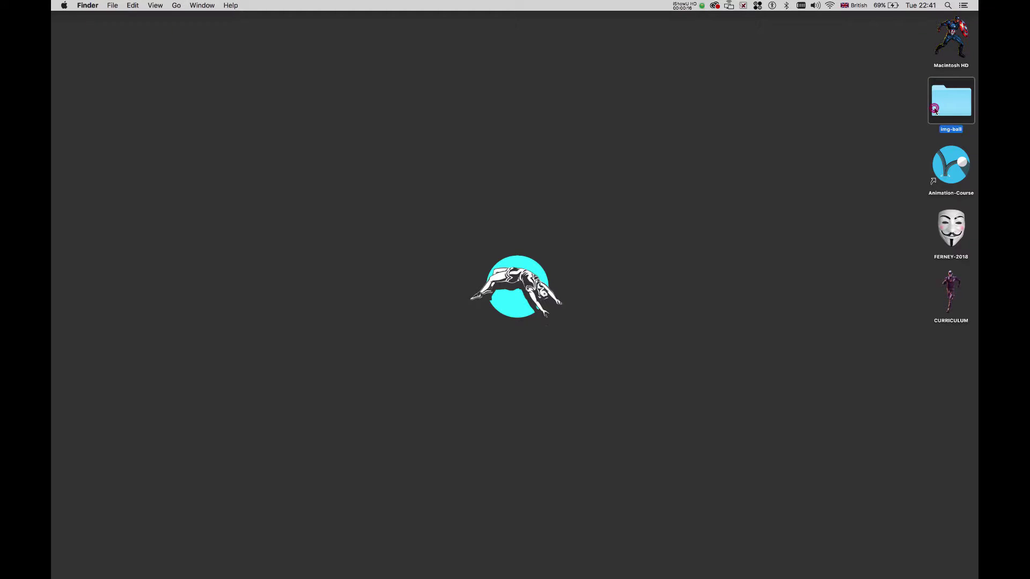
{"action": "double_click", "coordinate": [934, 109]}
{"action": "left_click_drag", "start_coordinate": [495, 20], "coordinate": [491, 25]}
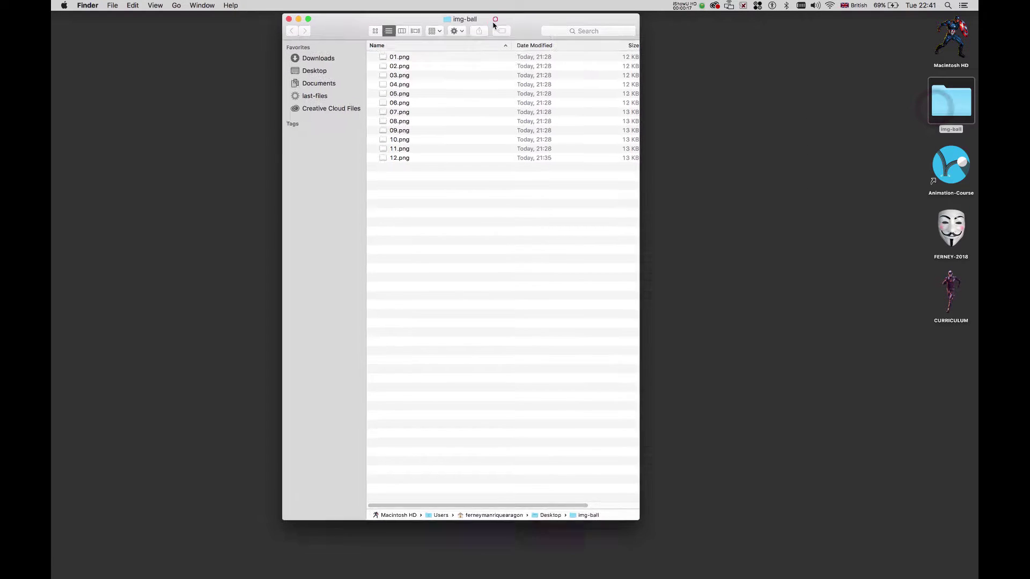
{"action": "left_click", "coordinate": [398, 62]}
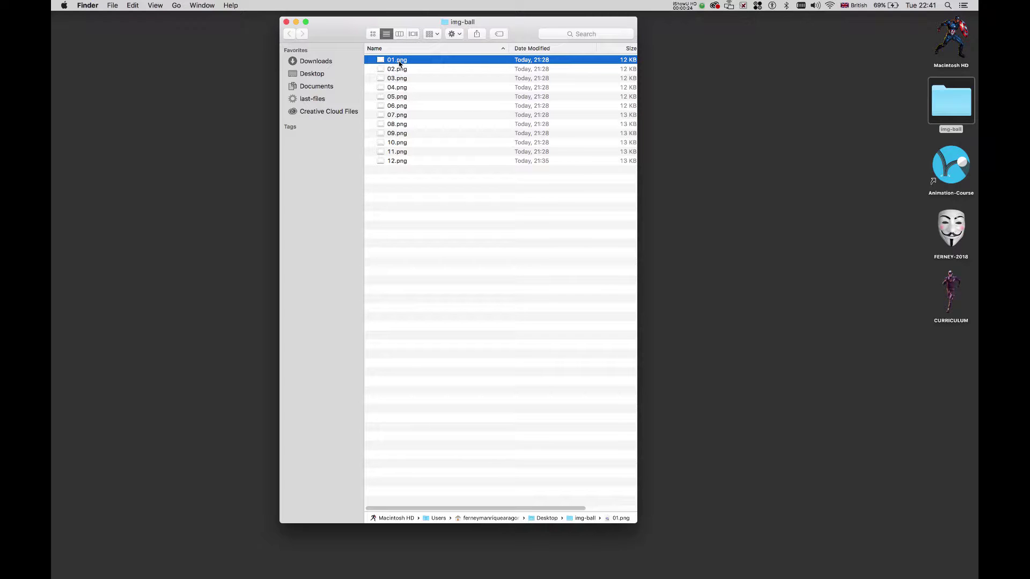
{"action": "key", "text": "space"}
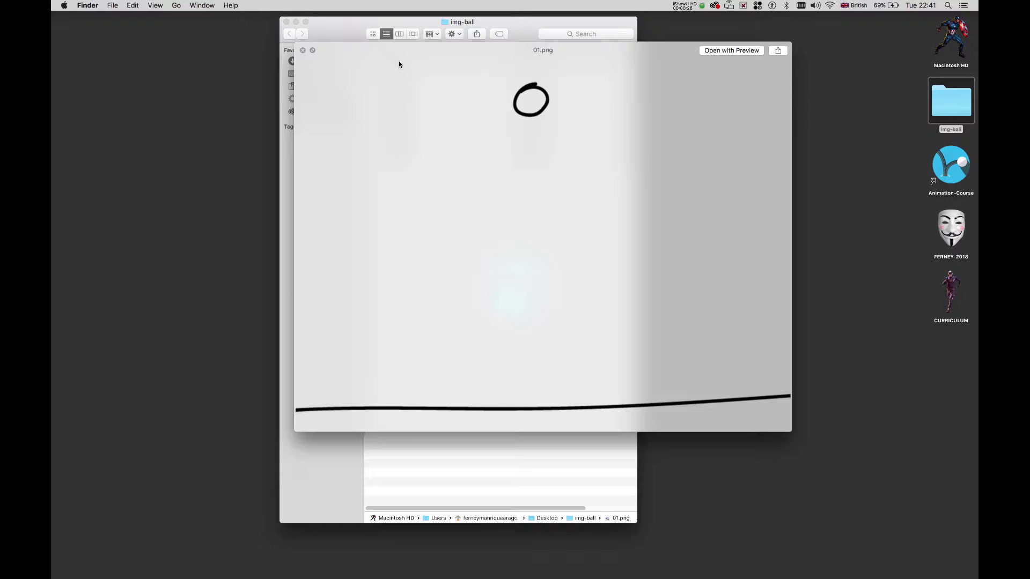
{"action": "key", "text": "Down"}
{"action": "key", "text": "Down"}
{"action": "key", "text": "Down"}
{"action": "key", "text": "Down"}
{"action": "key", "text": "Down"}
{"action": "key", "text": "Down"}
{"action": "key", "text": "Down"}
{"action": "key", "text": "Down"}
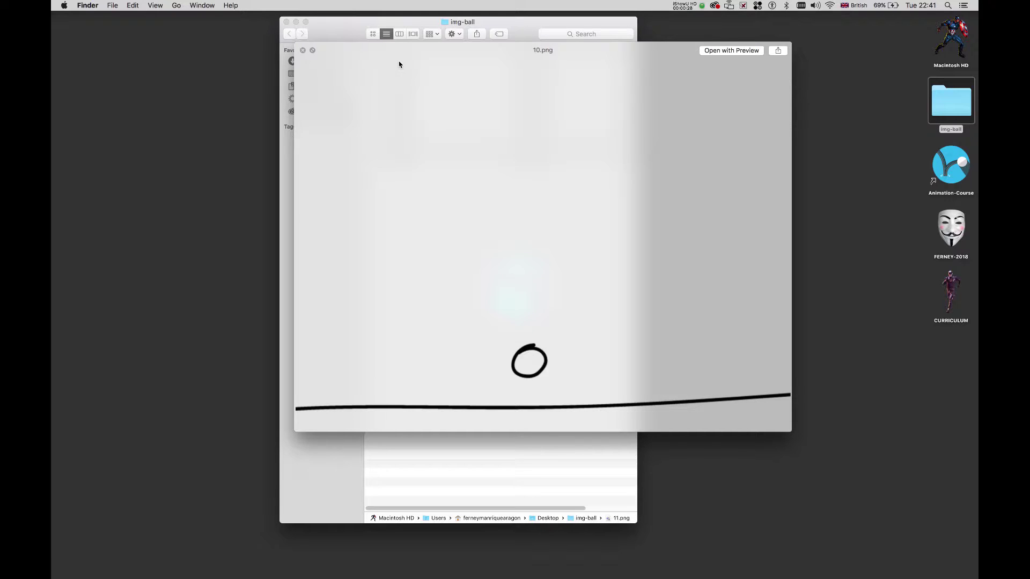
{"action": "key", "text": "Up"}
{"action": "key", "text": "Up"}
{"action": "key", "text": "Up"}
{"action": "key", "text": "Up"}
{"action": "key", "text": "Up"}
{"action": "key", "text": "Up"}
{"action": "key", "text": "Up"}
{"action": "key", "text": "Up"}
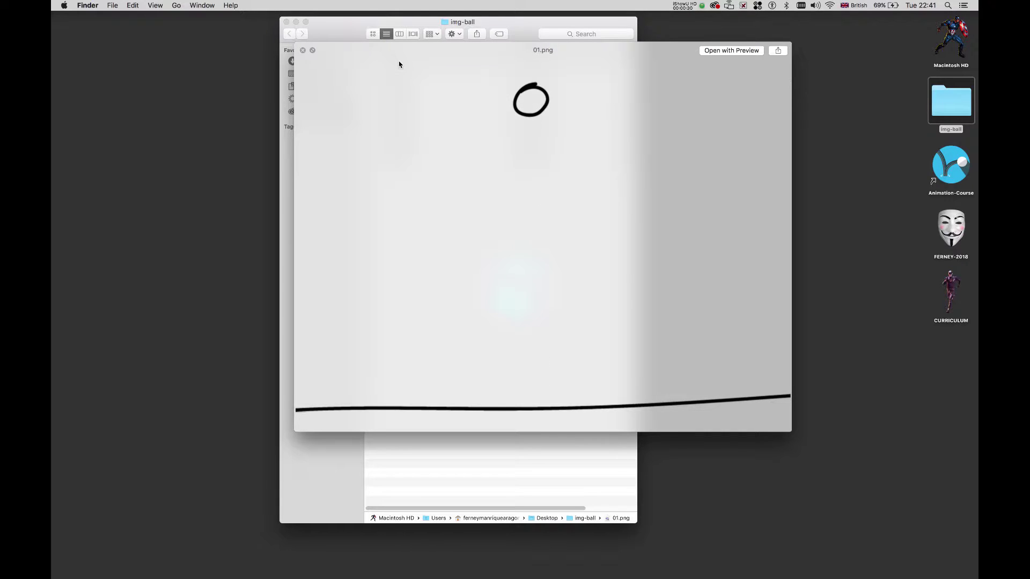
{"action": "left_click", "coordinate": [303, 50]}
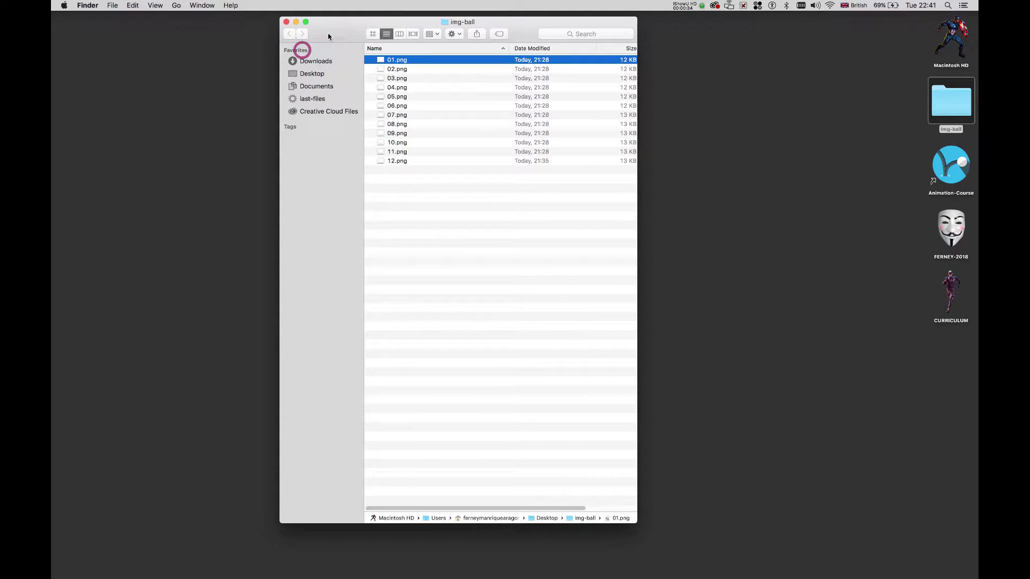
Step: Step through the remaining frame files, then close the img-ball folder window
{"action": "left_click", "coordinate": [329, 33]}
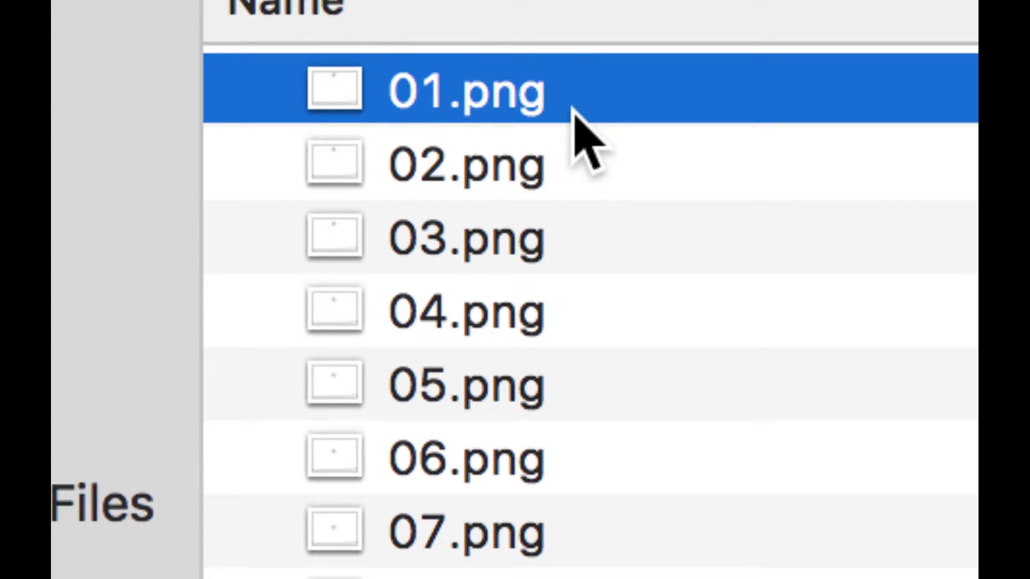
{"action": "key", "text": "Down"}
{"action": "key", "text": "Down"}
{"action": "key", "text": "Down"}
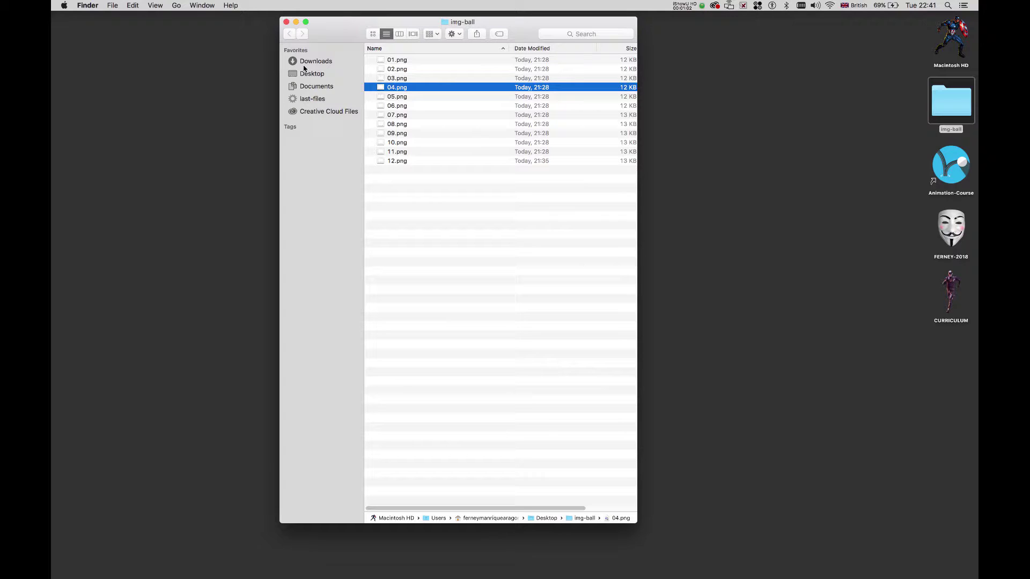
{"action": "left_click", "coordinate": [332, 21]}
{"action": "left_click", "coordinate": [286, 22]}
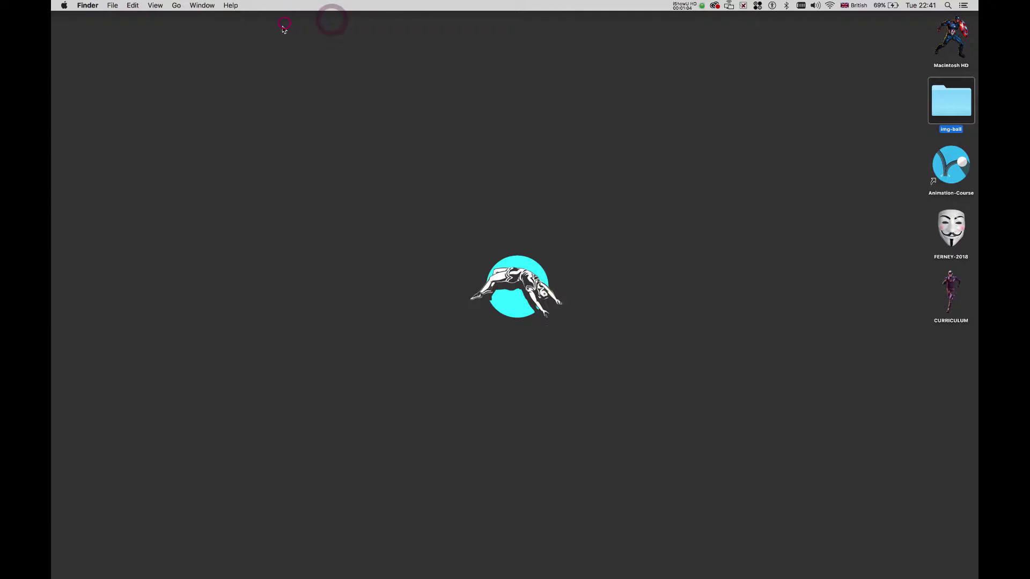
{"action": "left_click", "coordinate": [282, 39]}
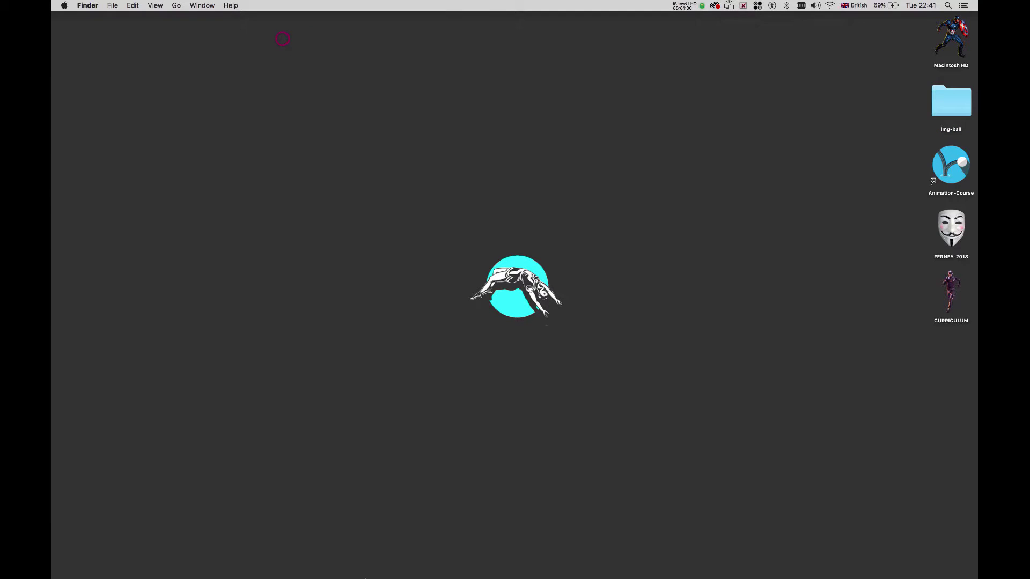
Step: Switch to Adobe Animate and hide the floating document Properties panel
{"action": "mouse_move", "coordinate": [313, 558]}
{"action": "left_click", "coordinate": [225, 553]}
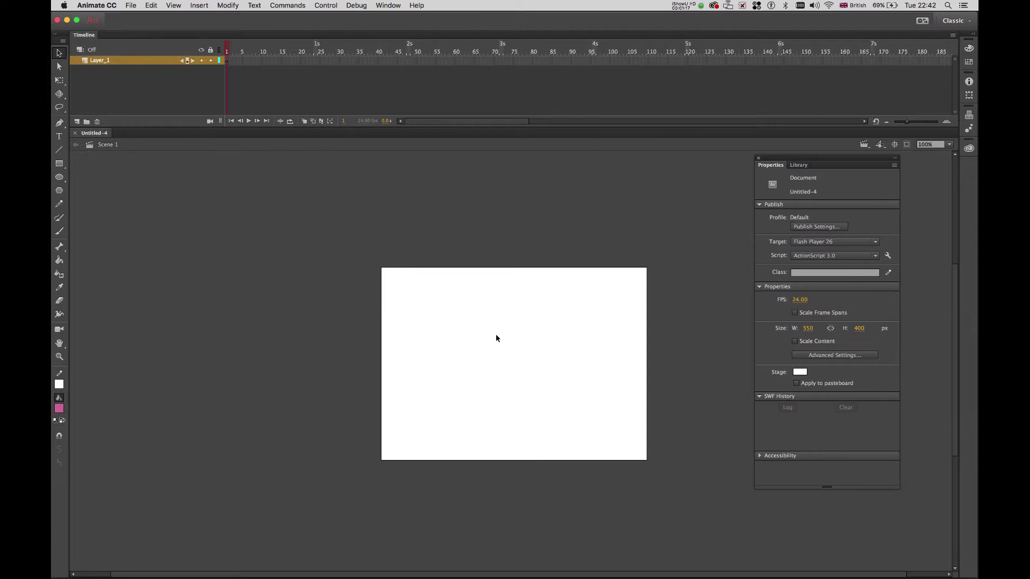
{"action": "left_click", "coordinate": [758, 158]}
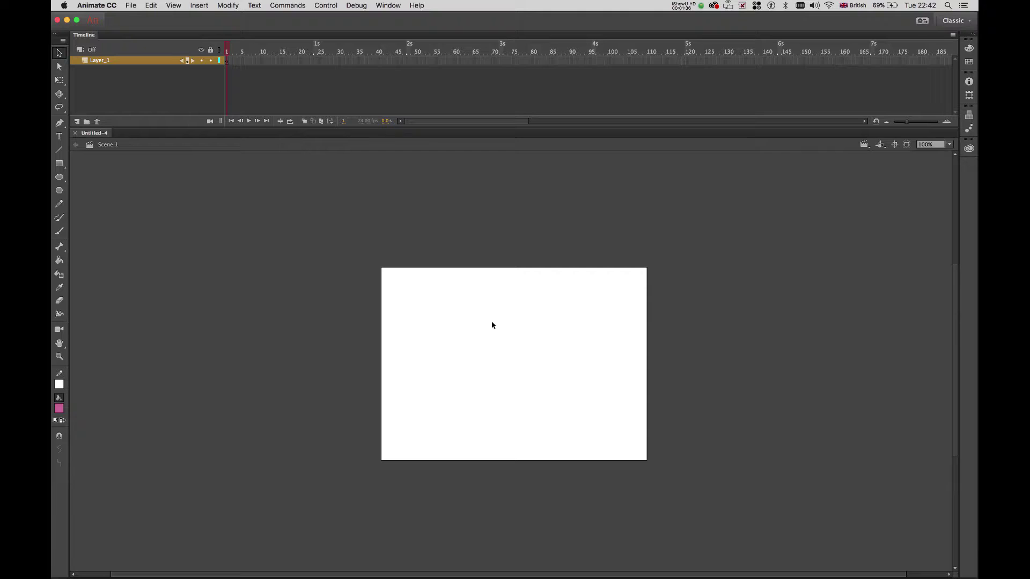
{"action": "left_click", "coordinate": [491, 320]}
Step: Show the document properties and set the stage size to 1024 × 768 pixels
{"action": "left_click", "coordinate": [389, 7]}
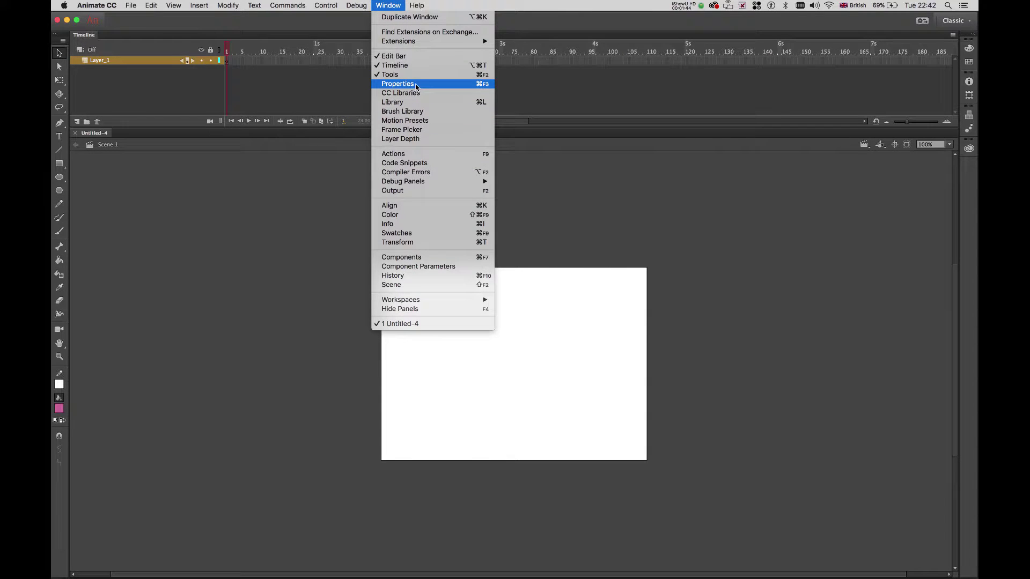
{"action": "left_click", "coordinate": [432, 85]}
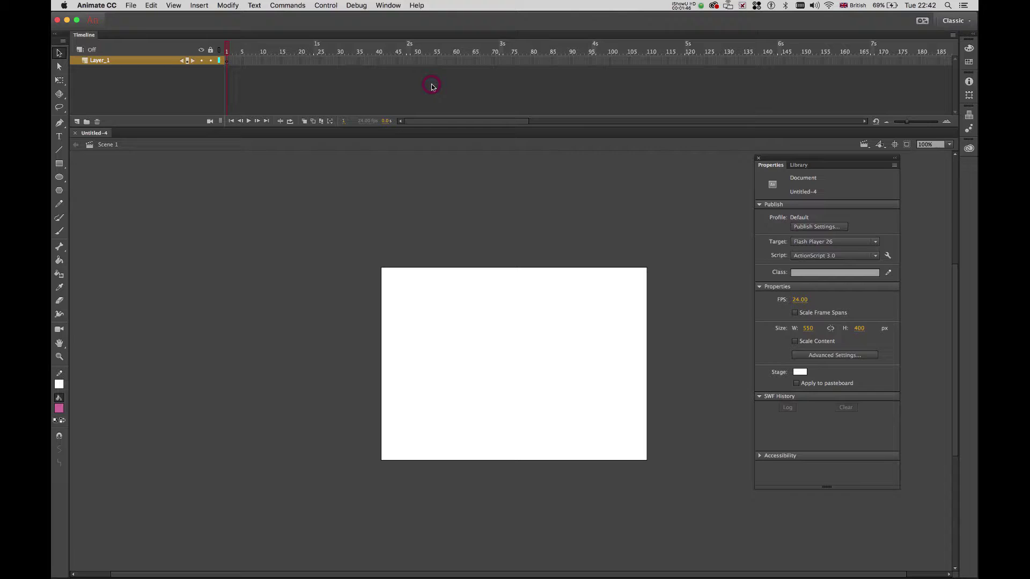
{"action": "left_click_drag", "start_coordinate": [794, 161], "coordinate": [488, 153]}
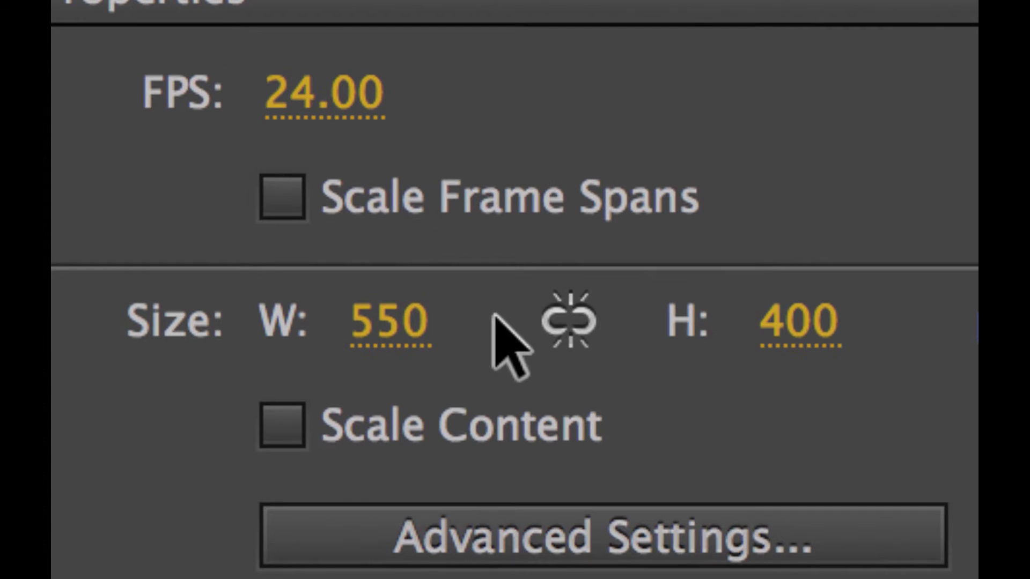
{"action": "left_click", "coordinate": [378, 325]}
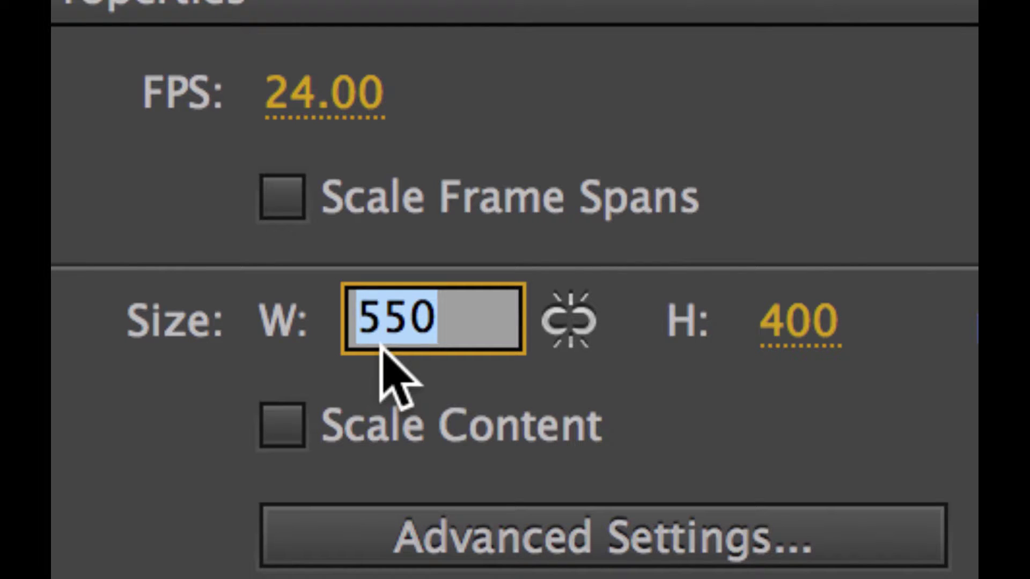
{"action": "type", "text": "1024"}
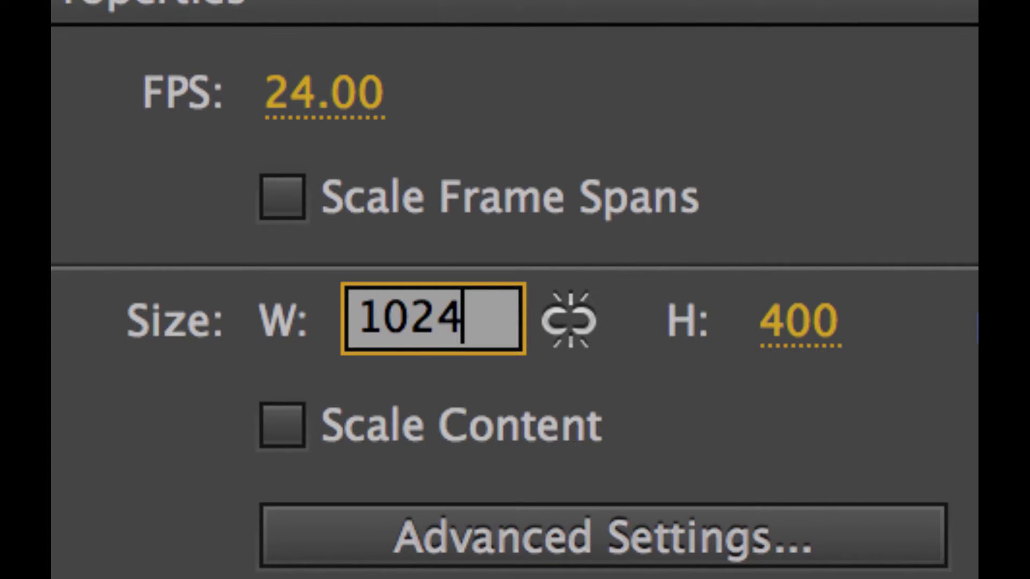
{"action": "key", "text": "Tab"}
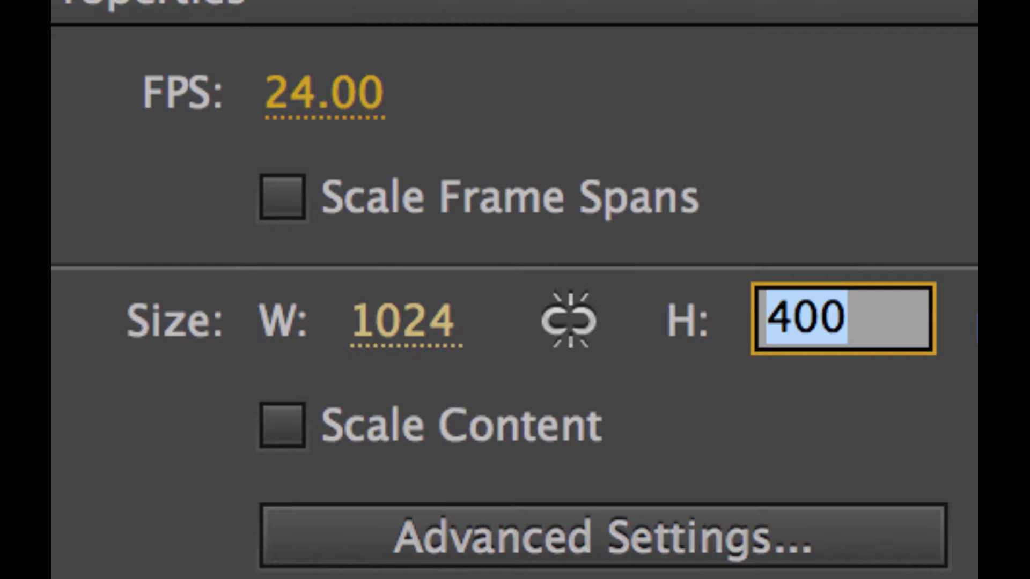
{"action": "type", "text": "768"}
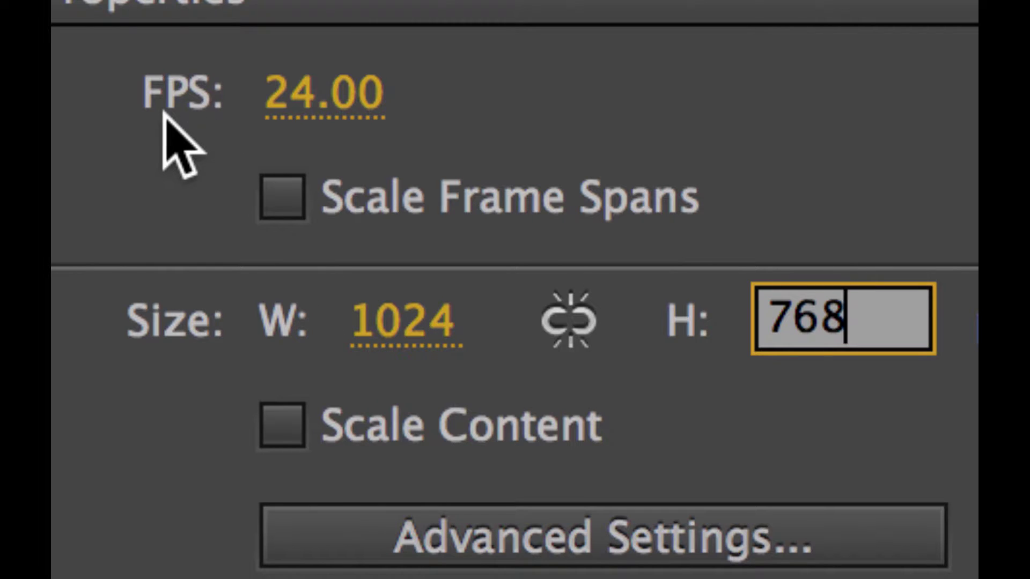
Step: Keep the frame rate at 24 fps and adjust the zoom to show the whole stage
{"action": "left_click", "coordinate": [287, 110]}
{"action": "type", "text": "12"}
{"action": "key", "text": "BackSpace"}
{"action": "key", "text": "BackSpace"}
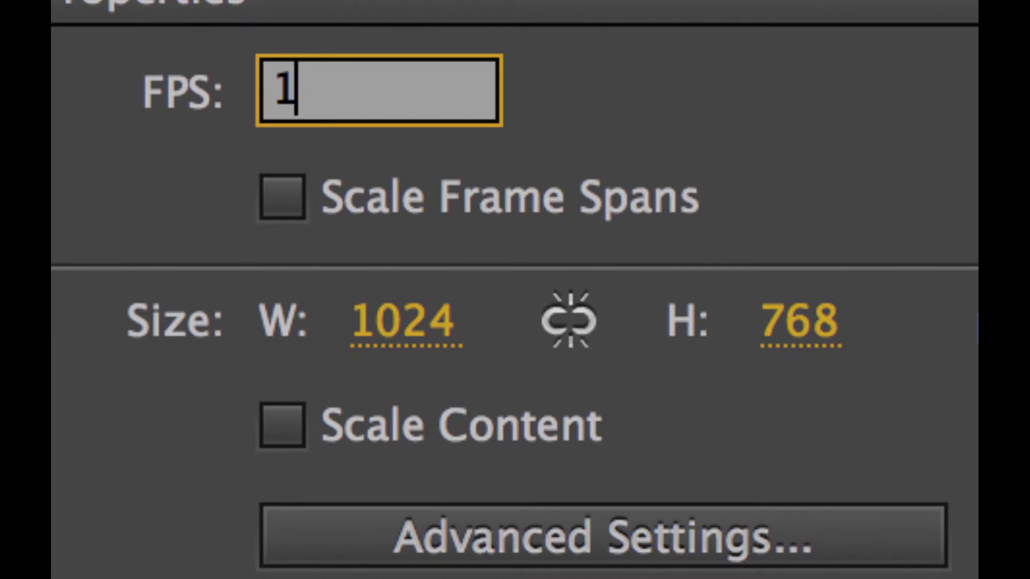
{"action": "type", "text": "48"}
{"action": "key", "text": "BackSpace"}
{"action": "key", "text": "BackSpace"}
{"action": "type", "text": "24"}
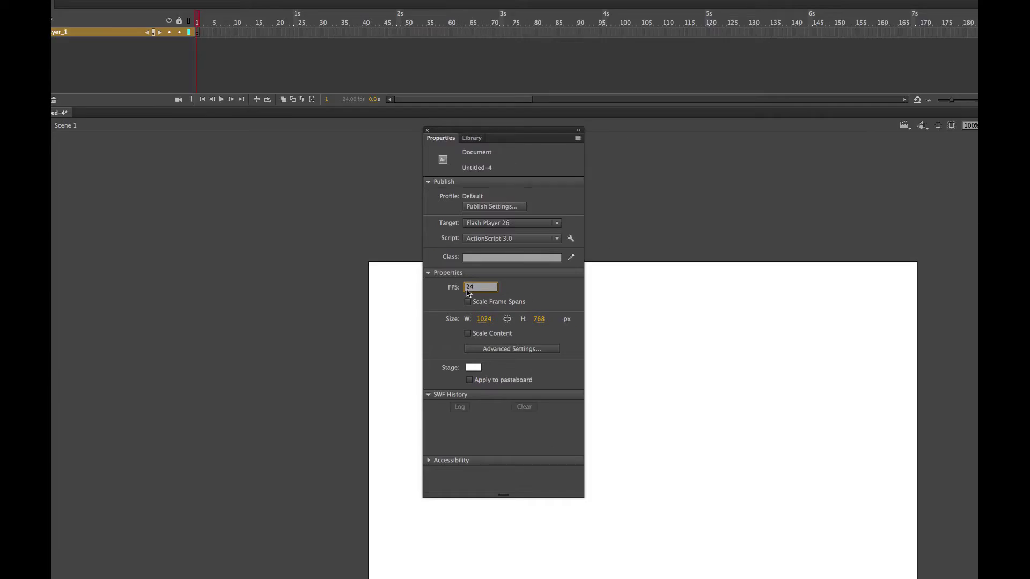
{"action": "mouse_move", "coordinate": [448, 147]}
{"action": "left_mouse_down"}
{"action": "mouse_move", "coordinate": [835, 148]}
{"action": "mouse_move", "coordinate": [826, 148]}
{"action": "left_mouse_up"}
{"action": "left_click", "coordinate": [627, 244]}
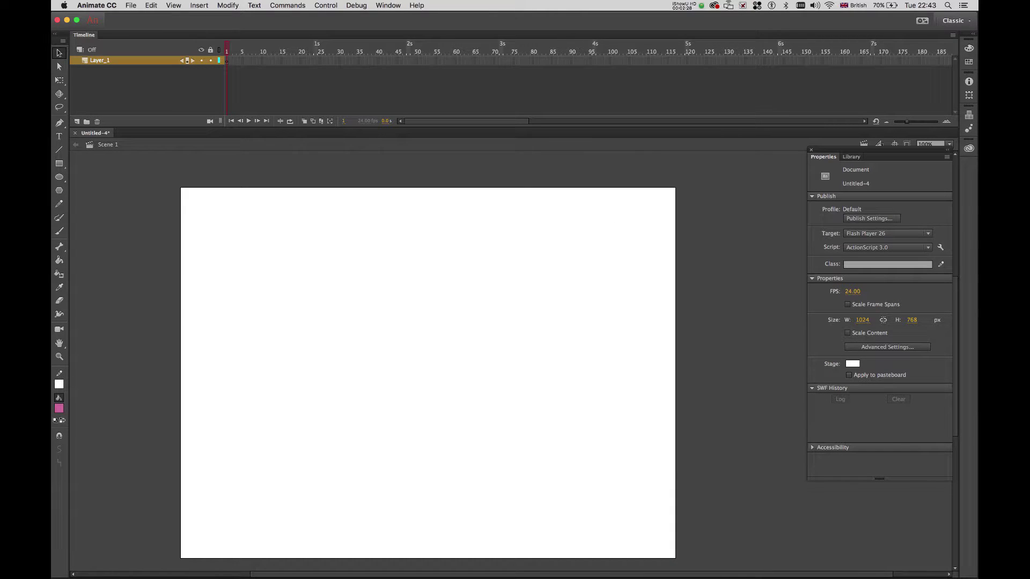
{"action": "key", "text": "super+minus"}
{"action": "key", "text": "super+minus"}
{"action": "key", "text": "super+equal"}
{"action": "key", "text": "super+equal"}
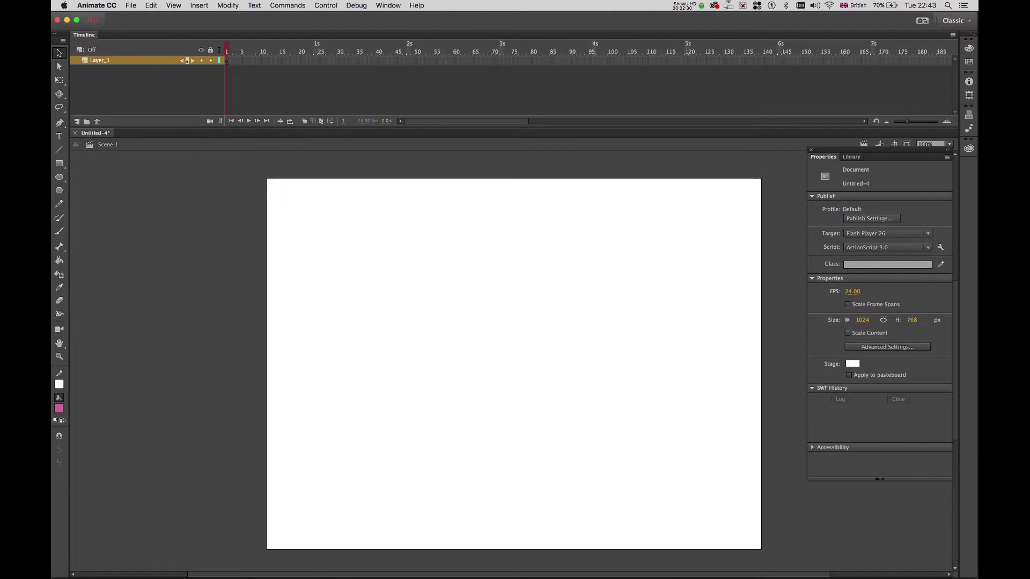
{"action": "key", "text": "super+equal"}
{"action": "key", "text": "super+minus"}
{"action": "key", "text": "super+minus"}
{"action": "key", "text": "super+equal"}
Step: Use File > Import > Import to Stage to pick only 01.png from img-ball
{"action": "left_click", "coordinate": [132, 6]}
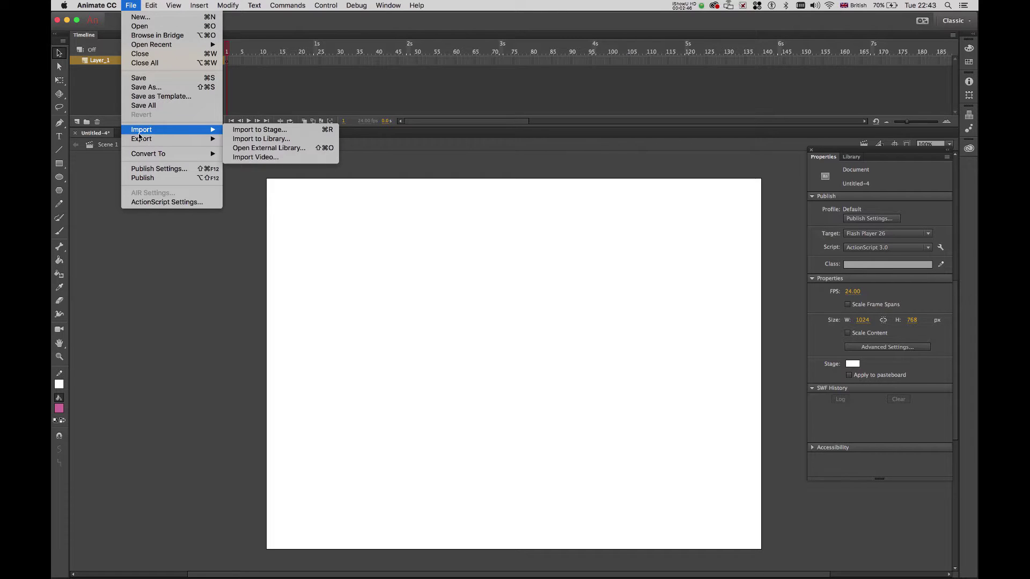
{"action": "mouse_move", "coordinate": [206, 130]}
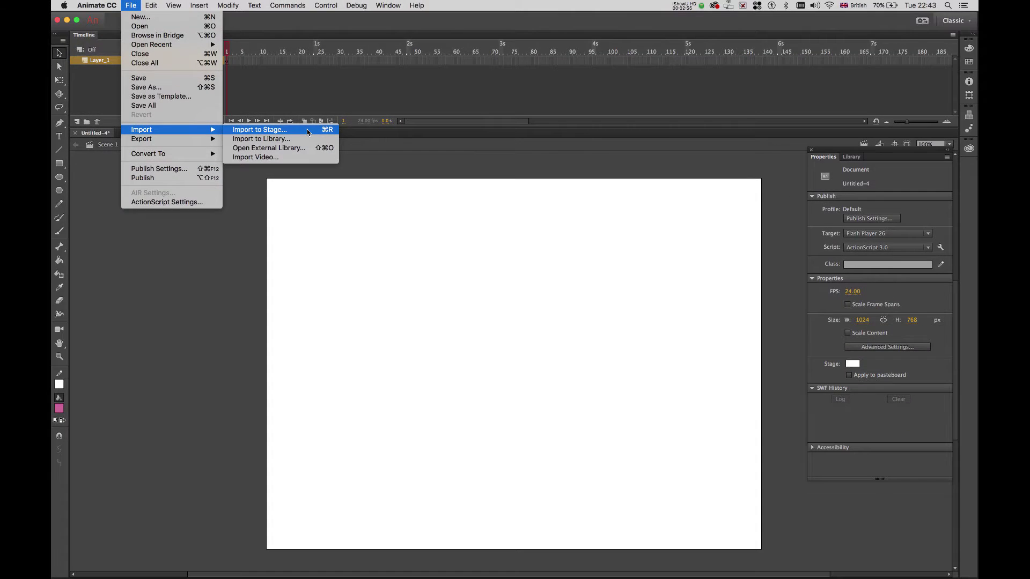
{"action": "left_click", "coordinate": [310, 137]}
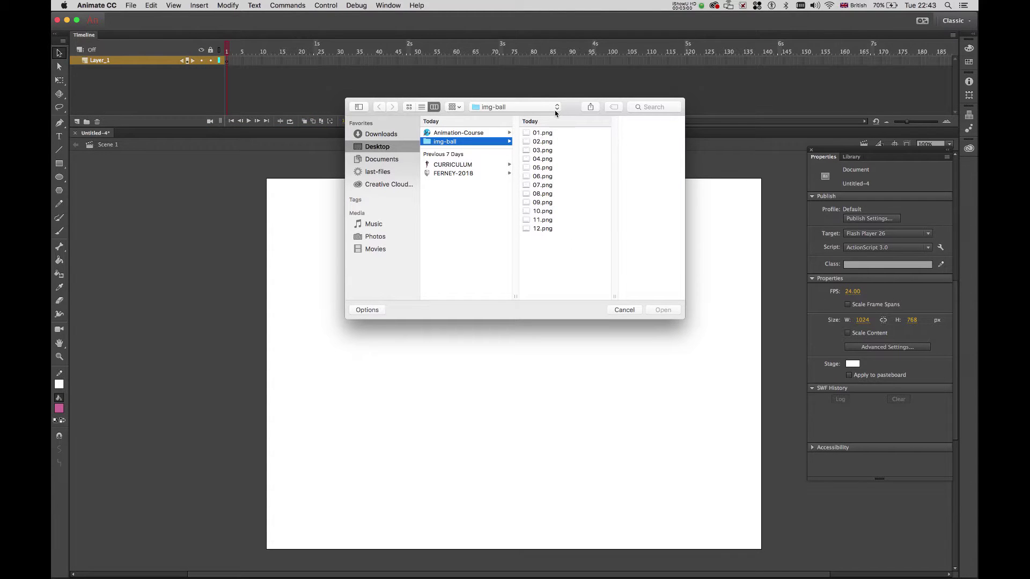
{"action": "left_click_drag", "start_coordinate": [568, 105], "coordinate": [474, 84]}
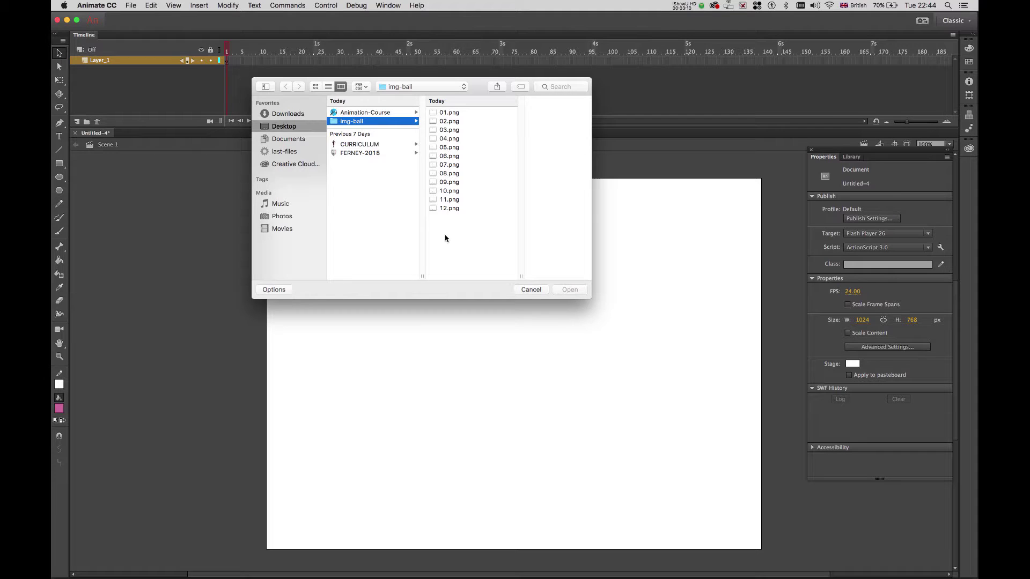
{"action": "left_click", "coordinate": [445, 112]}
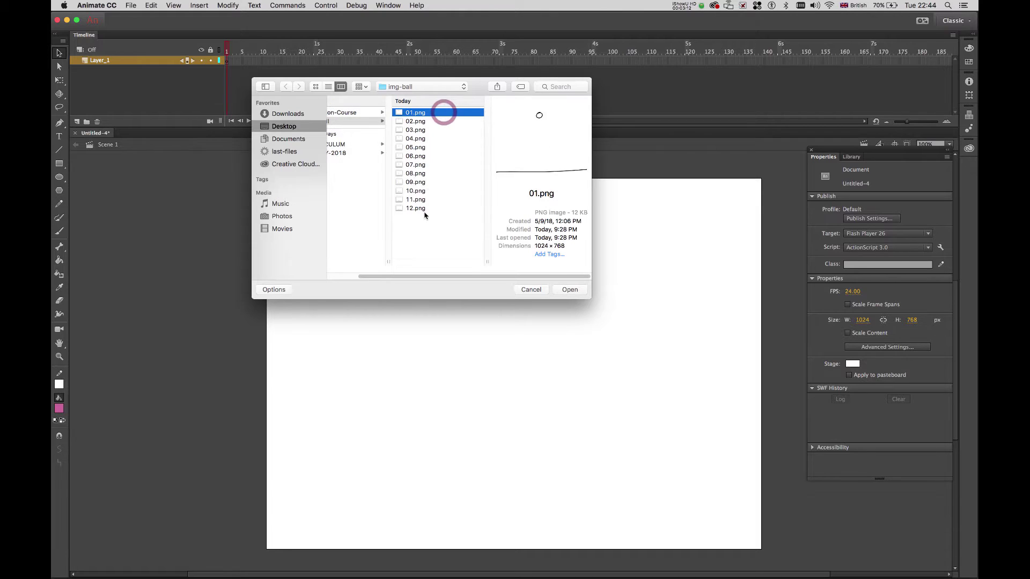
{"action": "left_click", "coordinate": [425, 213], "text": "shift"}
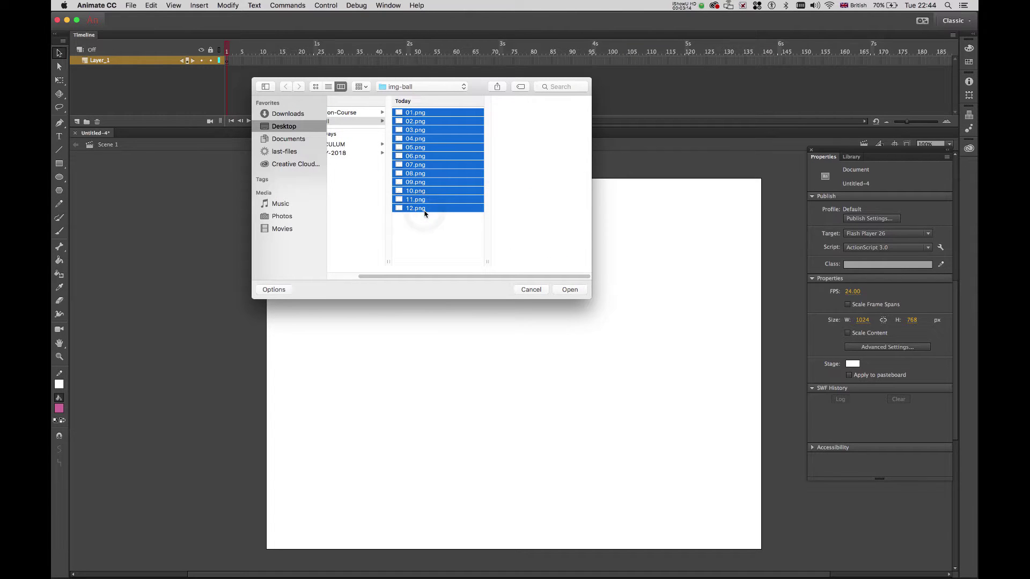
{"action": "left_click", "coordinate": [429, 233]}
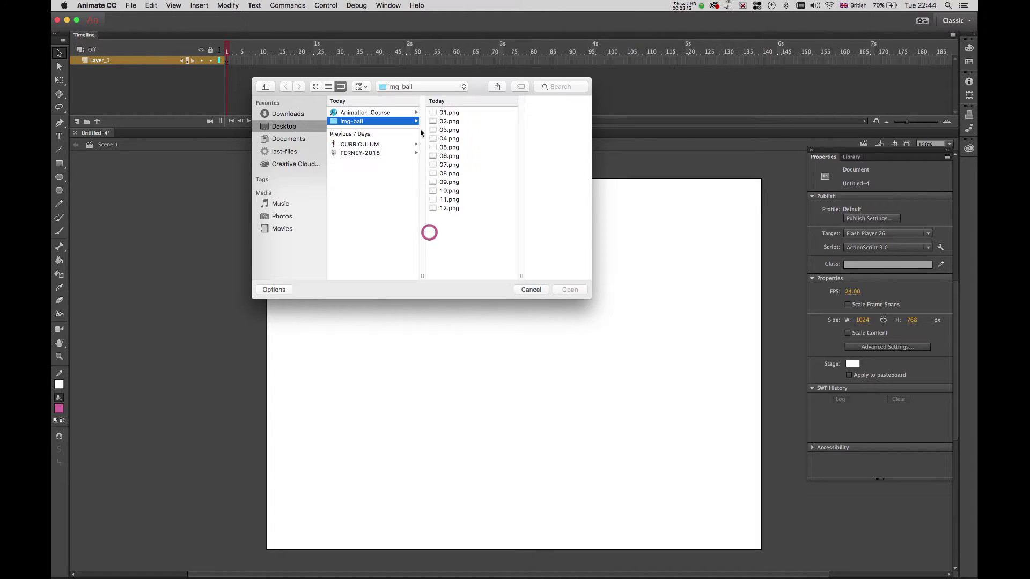
{"action": "left_click", "coordinate": [469, 114]}
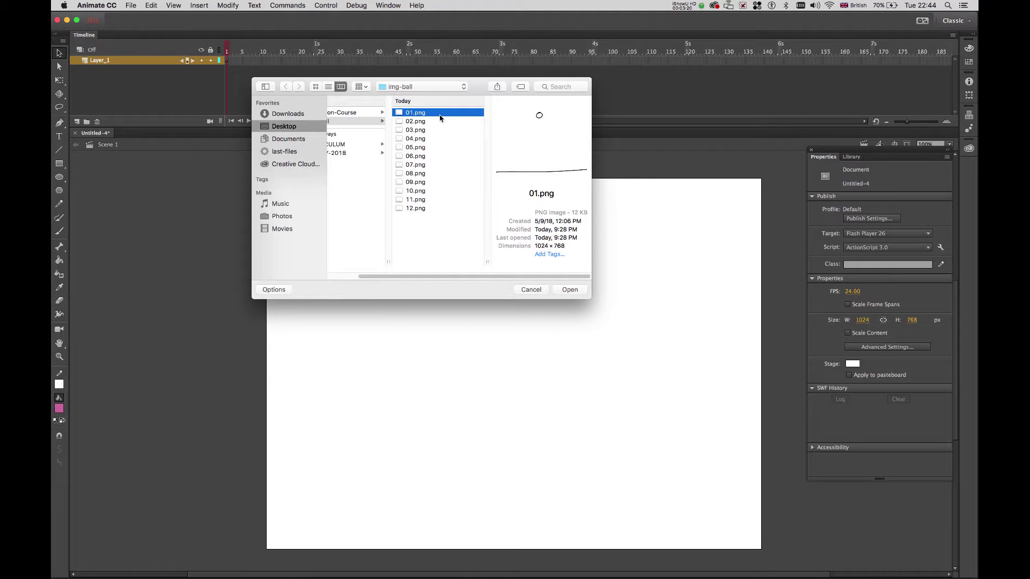
{"action": "left_click", "coordinate": [576, 290]}
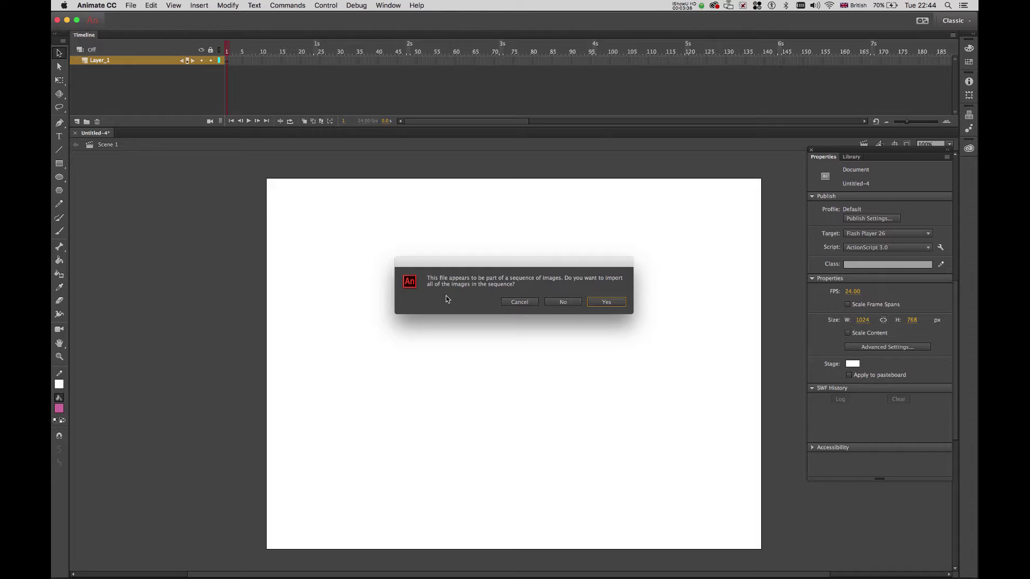
Step: Accept importing all twelve ball images as keyframes and scrub the playhead back to frame 8
{"action": "left_click", "coordinate": [623, 302]}
{"action": "left_click", "coordinate": [607, 302]}
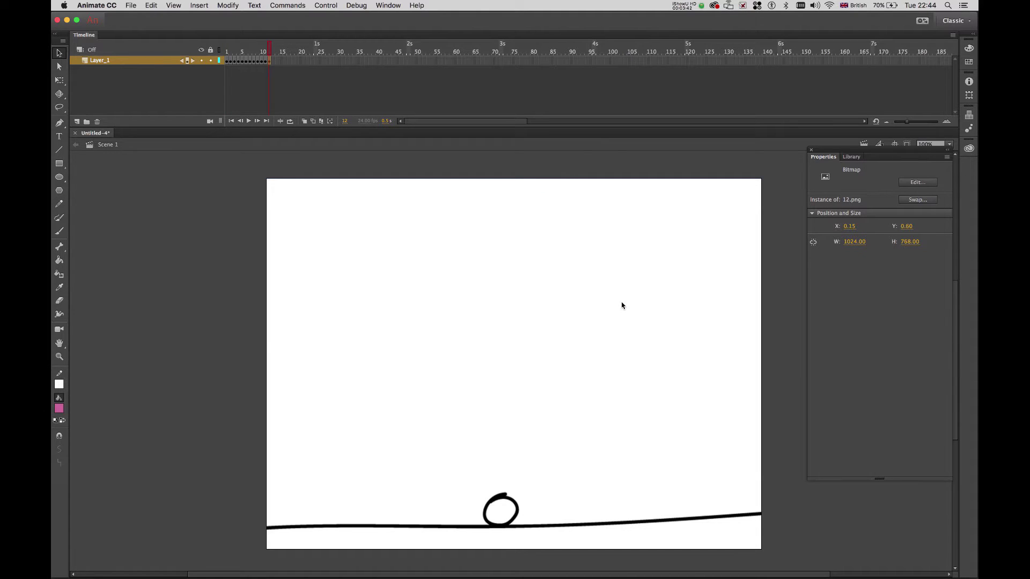
{"action": "left_click_drag", "start_coordinate": [268, 47], "coordinate": [202, 62]}
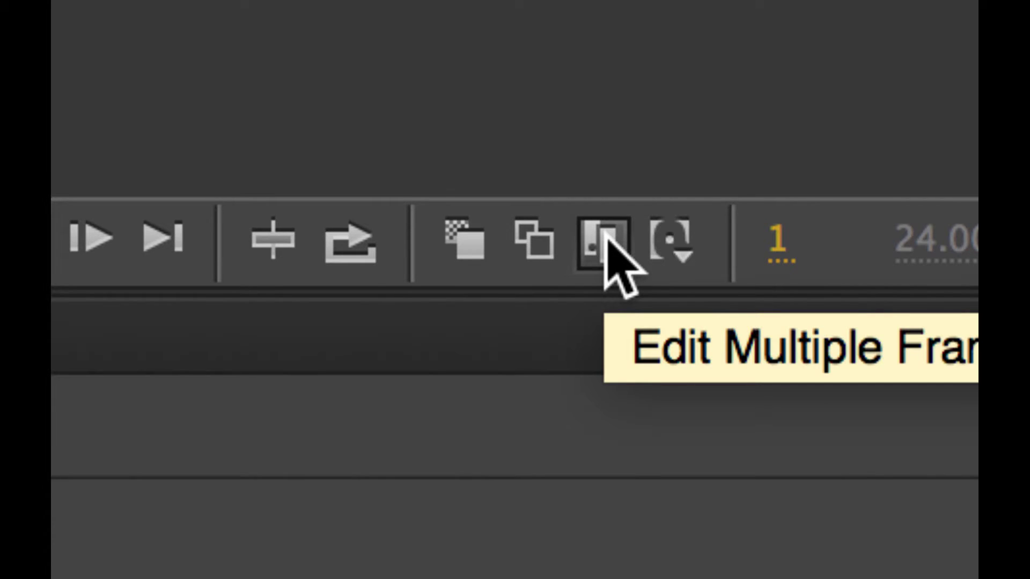
Step: Turn on Edit Multiple Frames and stretch the onion-skin range across frames 1–12
{"action": "left_click", "coordinate": [606, 236]}
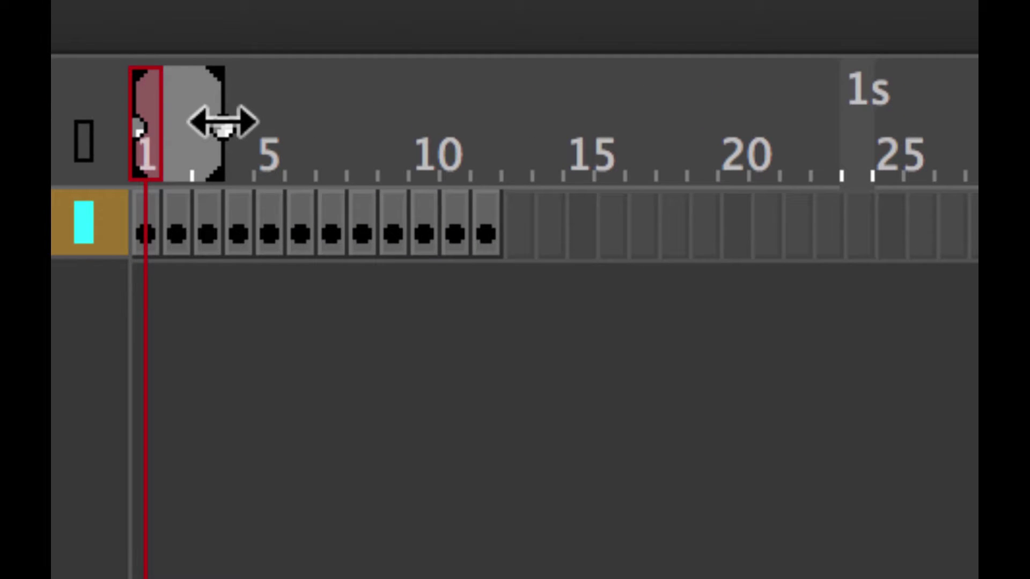
{"action": "mouse_move", "coordinate": [222, 92]}
{"action": "left_mouse_down"}
{"action": "mouse_move", "coordinate": [400, 119]}
{"action": "mouse_move", "coordinate": [501, 172]}
{"action": "left_mouse_up"}
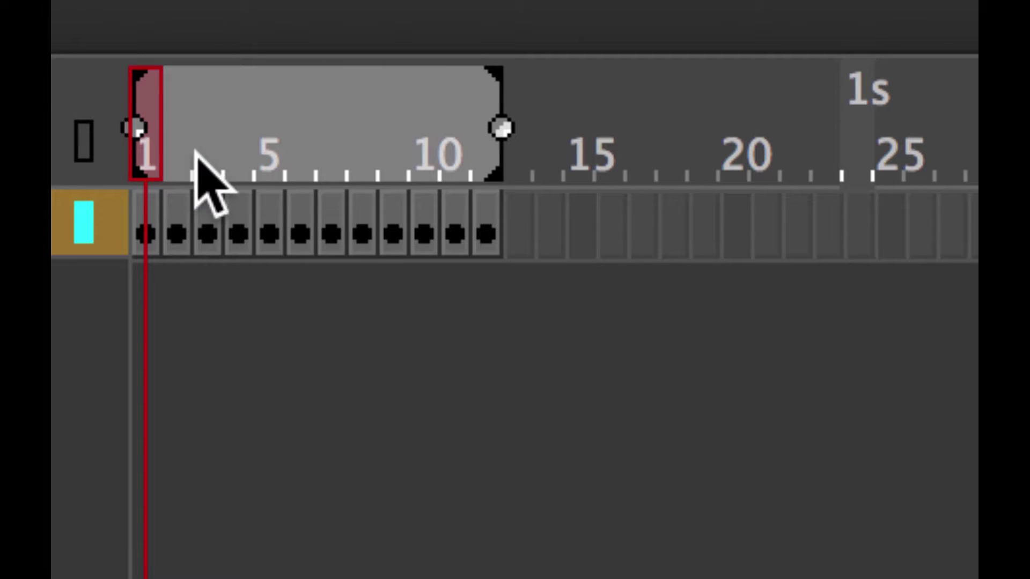
{"action": "left_click_drag", "start_coordinate": [160, 229], "coordinate": [149, 201]}
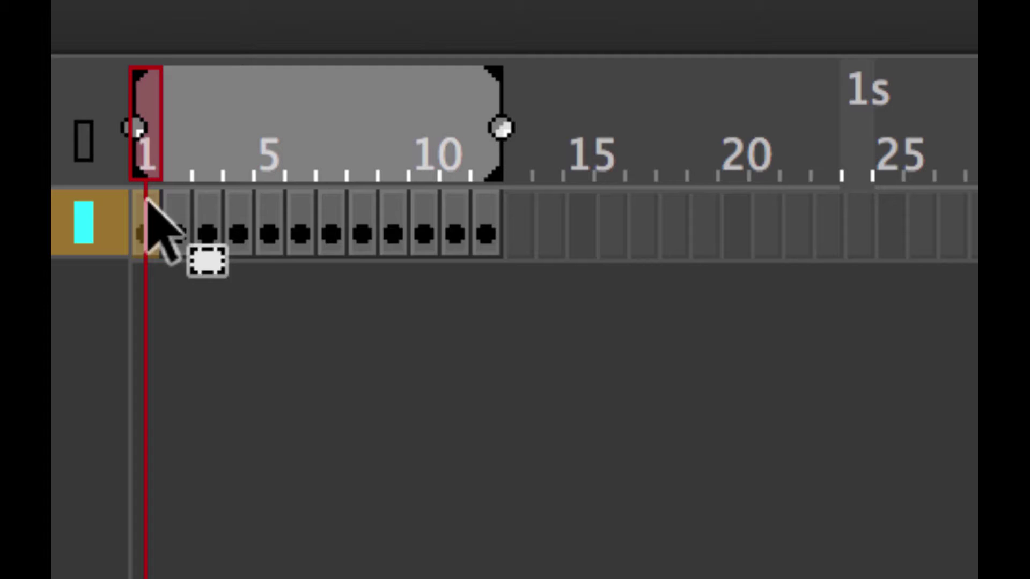
{"action": "left_click", "coordinate": [483, 214], "text": "shift"}
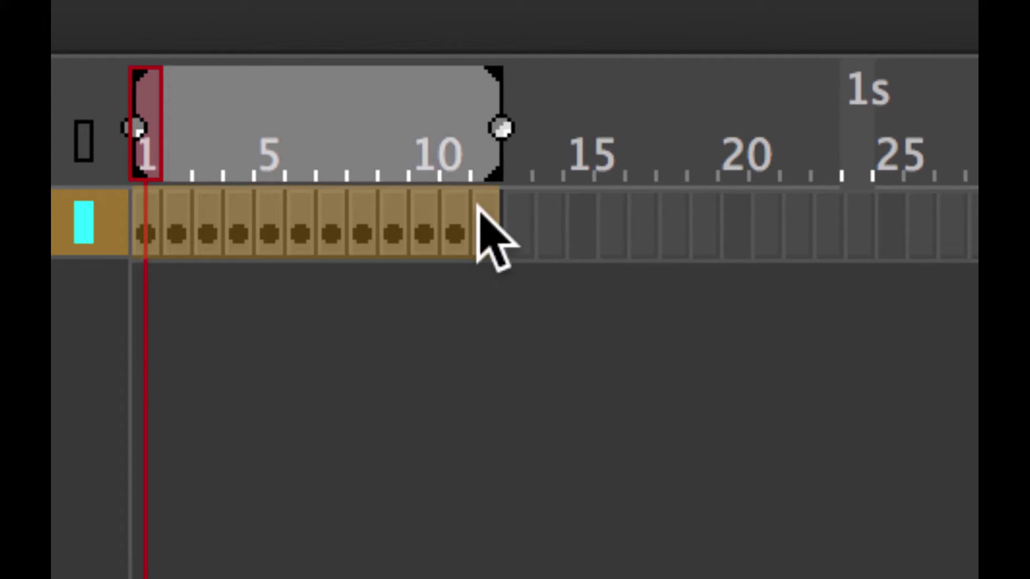
{"action": "mouse_move", "coordinate": [411, 137]}
{"action": "left_mouse_down"}
{"action": "mouse_move", "coordinate": [279, 114]}
{"action": "mouse_move", "coordinate": [115, 108]}
{"action": "mouse_move", "coordinate": [122, 117]}
{"action": "left_mouse_up"}
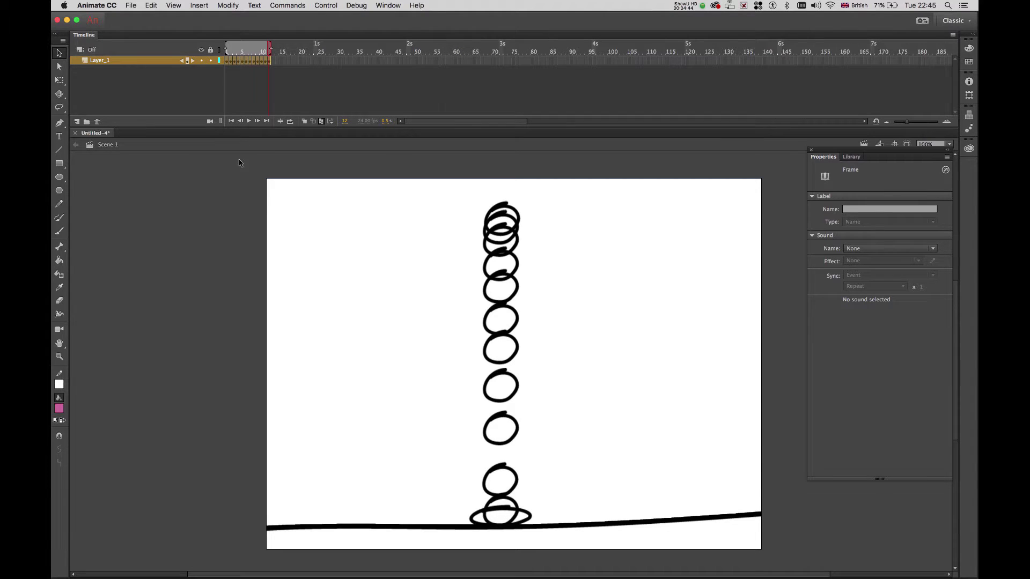
Step: Marquee-select all twelve ball bitmaps and drag them left to X -637, mostly off stage
{"action": "left_click_drag", "start_coordinate": [239, 162], "coordinate": [789, 559]}
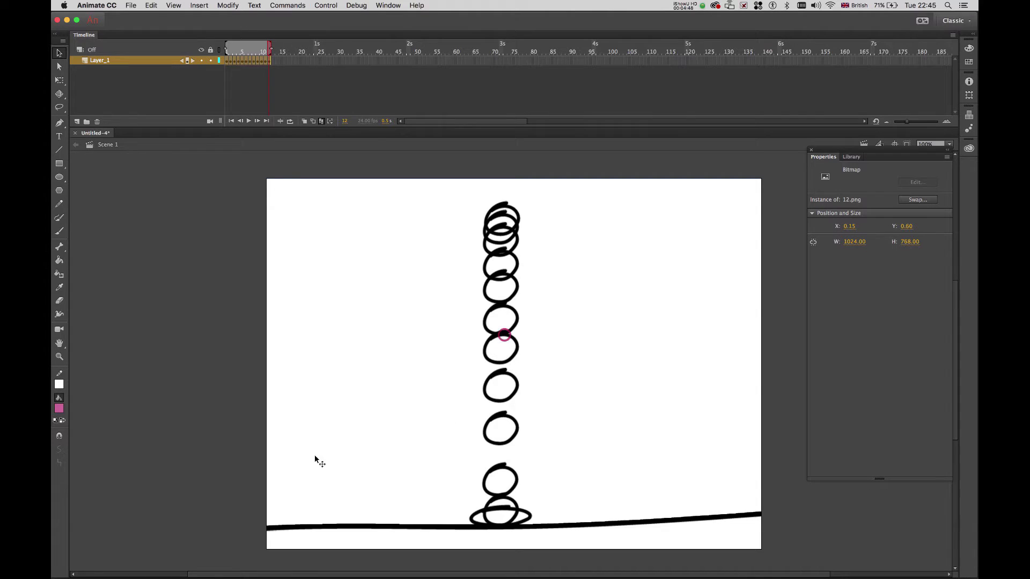
{"action": "left_click_drag", "start_coordinate": [317, 460], "coordinate": [197, 344]}
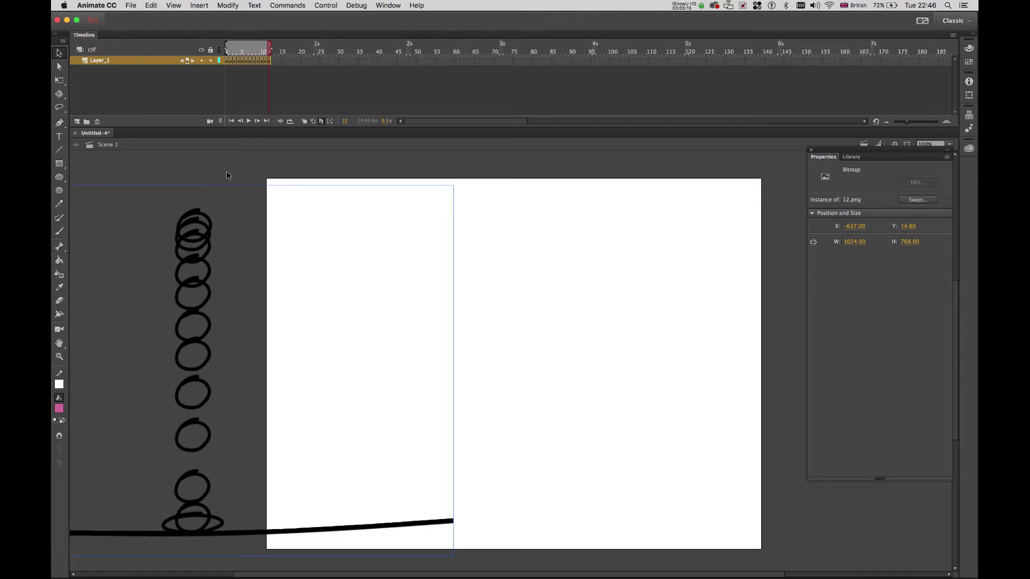
Step: In the Align panel with Align to stage, centre the images horizontally and vertically at 0, 0
{"action": "left_click", "coordinate": [390, 6]}
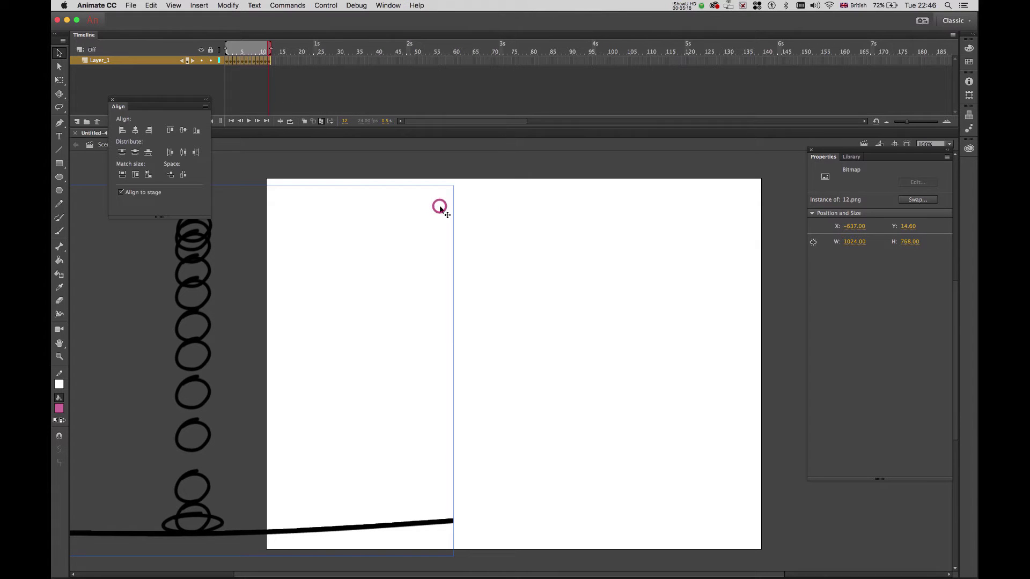
{"action": "left_click", "coordinate": [439, 207]}
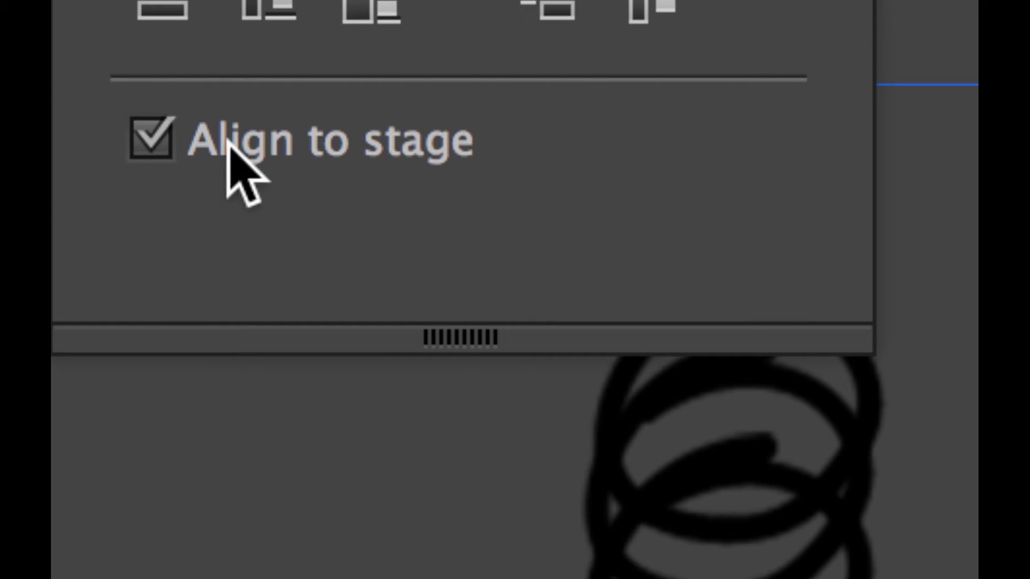
{"action": "left_click", "coordinate": [154, 142]}
{"action": "left_click", "coordinate": [151, 139]}
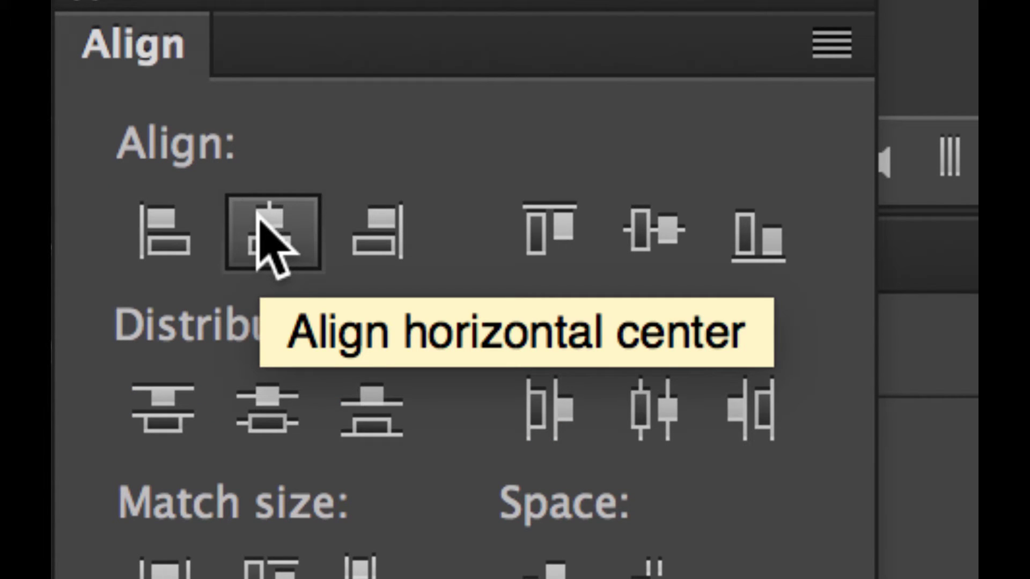
{"action": "left_click", "coordinate": [263, 225]}
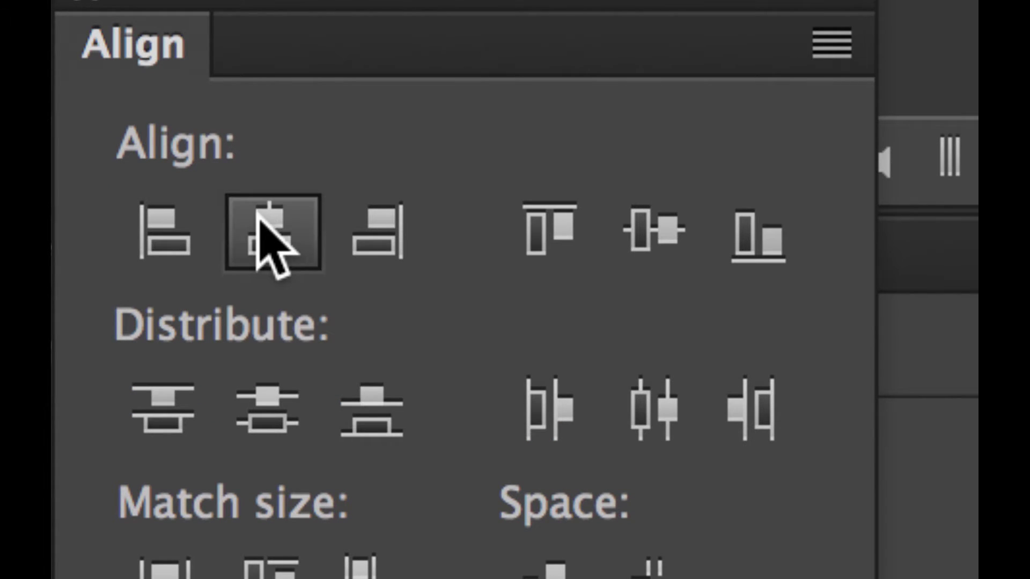
{"action": "left_click", "coordinate": [671, 225]}
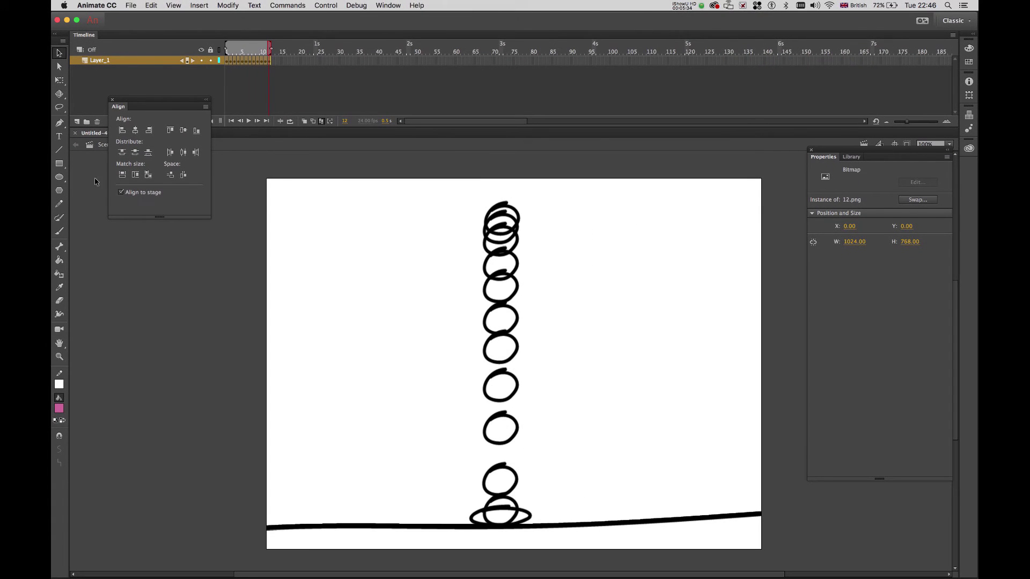
Step: Close the Align panel, play the bounce, then test-run Untitled-4.swf and close its preview
{"action": "left_click", "coordinate": [112, 99]}
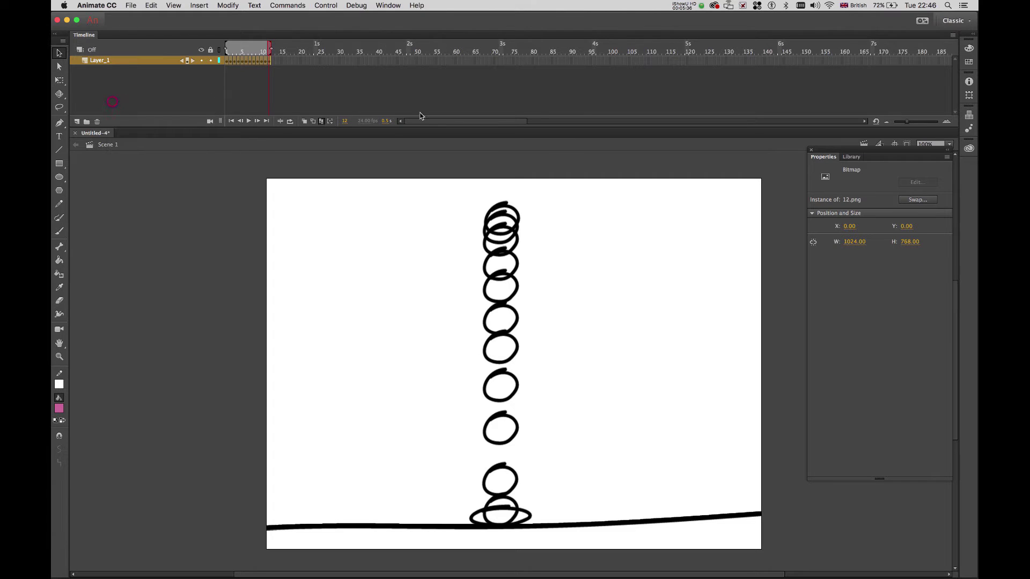
{"action": "left_click", "coordinate": [792, 165]}
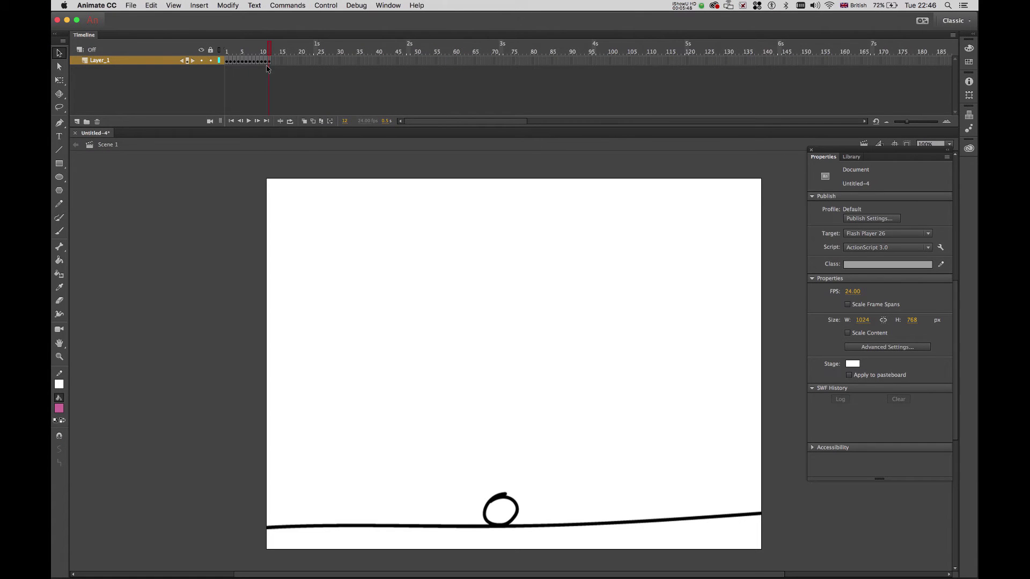
{"action": "left_click", "coordinate": [270, 52]}
{"action": "key", "text": "Return"}
{"action": "key", "text": "super+Return"}
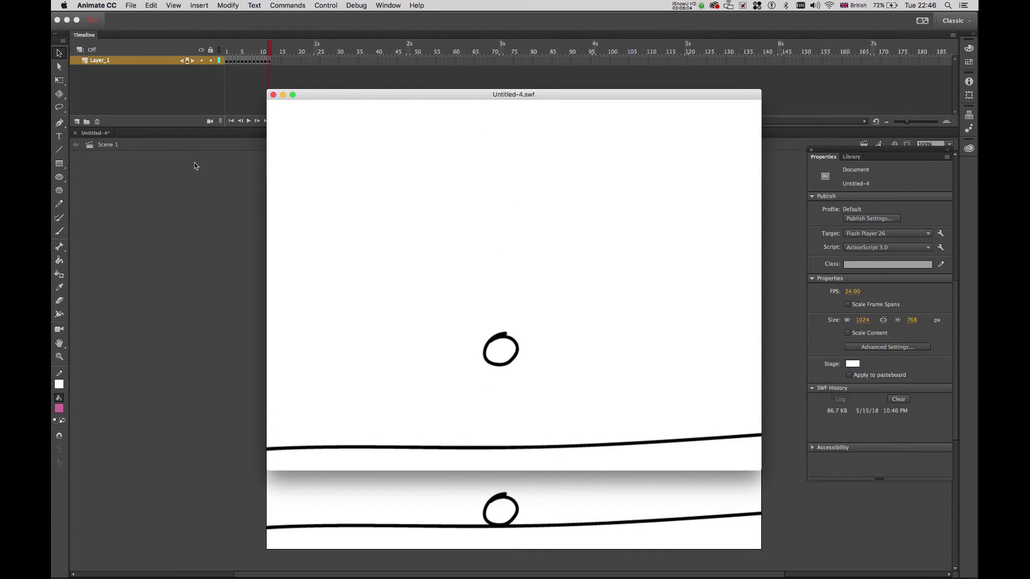
{"action": "left_click", "coordinate": [273, 95]}
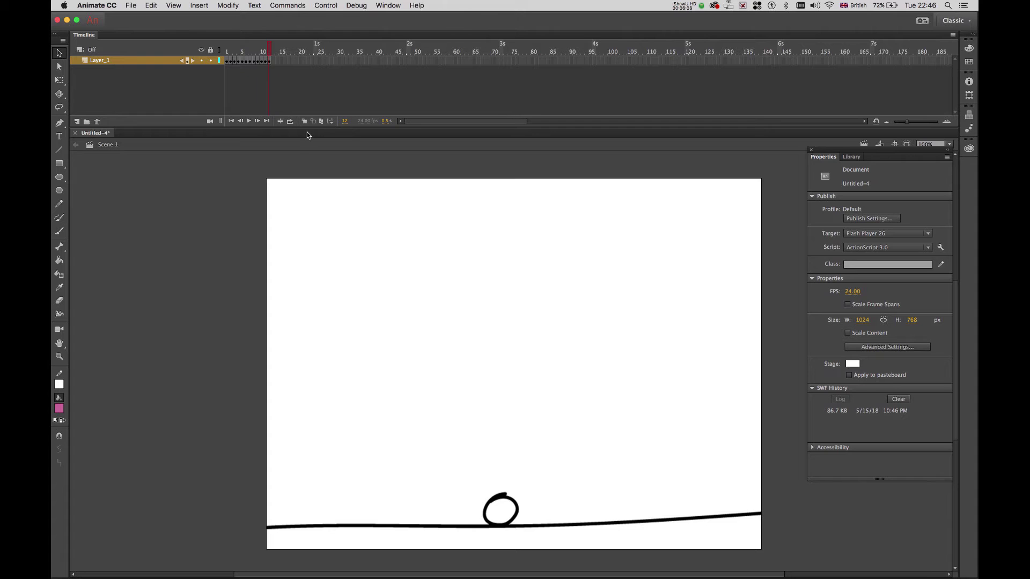
Step: Pan the stage slightly and drag the playhead back to frame 1
{"action": "mouse_move", "coordinate": [228, 182]}
{"action": "left_mouse_down"}
{"action": "mouse_move", "coordinate": [193, 165]}
{"action": "mouse_move", "coordinate": [189, 180]}
{"action": "left_mouse_up"}
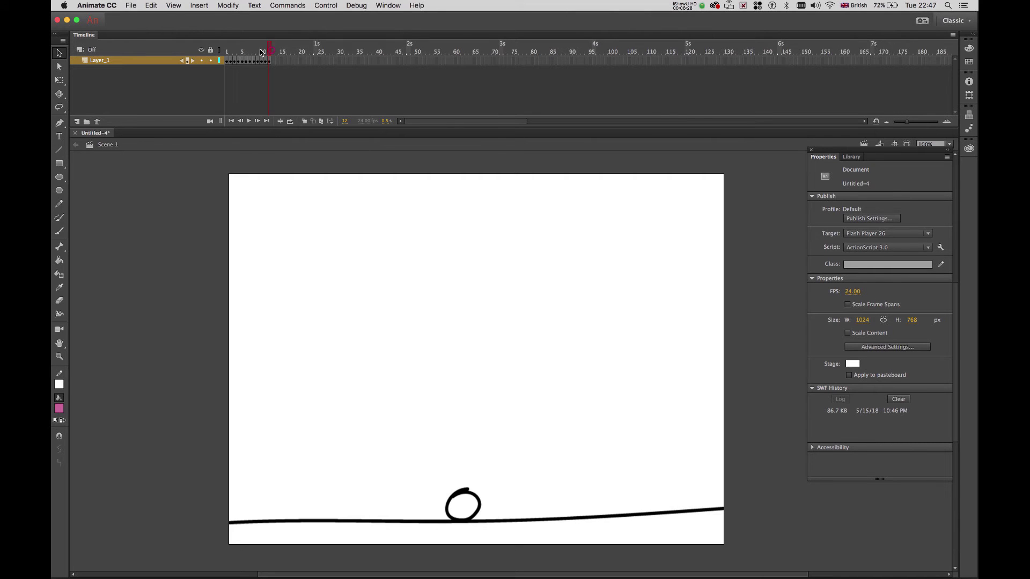
{"action": "left_click_drag", "start_coordinate": [271, 47], "coordinate": [227, 47]}
Step: Export Video as QuickTime Movie test.mov to the Desktop and run the export
{"action": "left_click", "coordinate": [129, 8]}
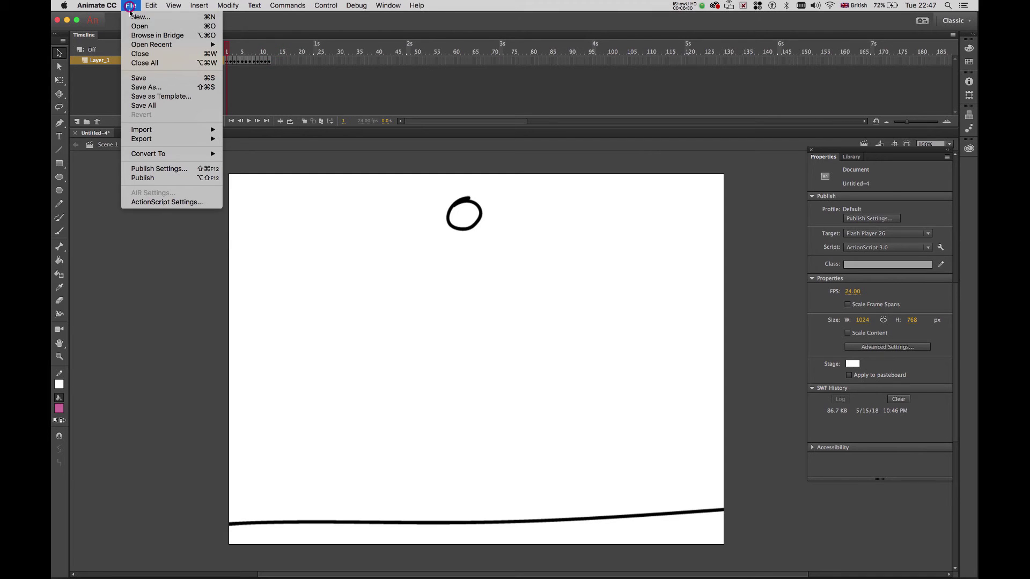
{"action": "mouse_move", "coordinate": [182, 139]}
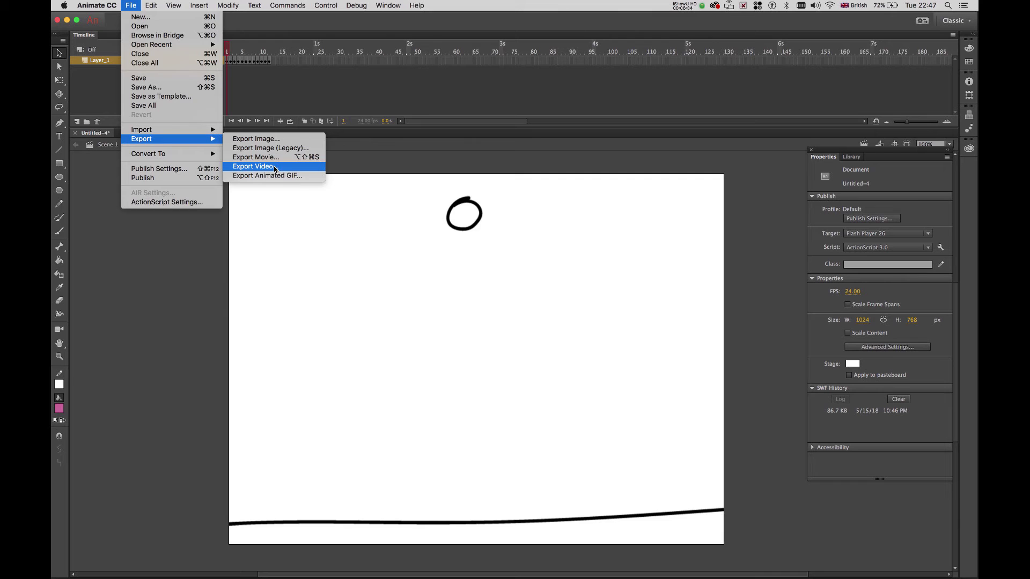
{"action": "left_click", "coordinate": [283, 167]}
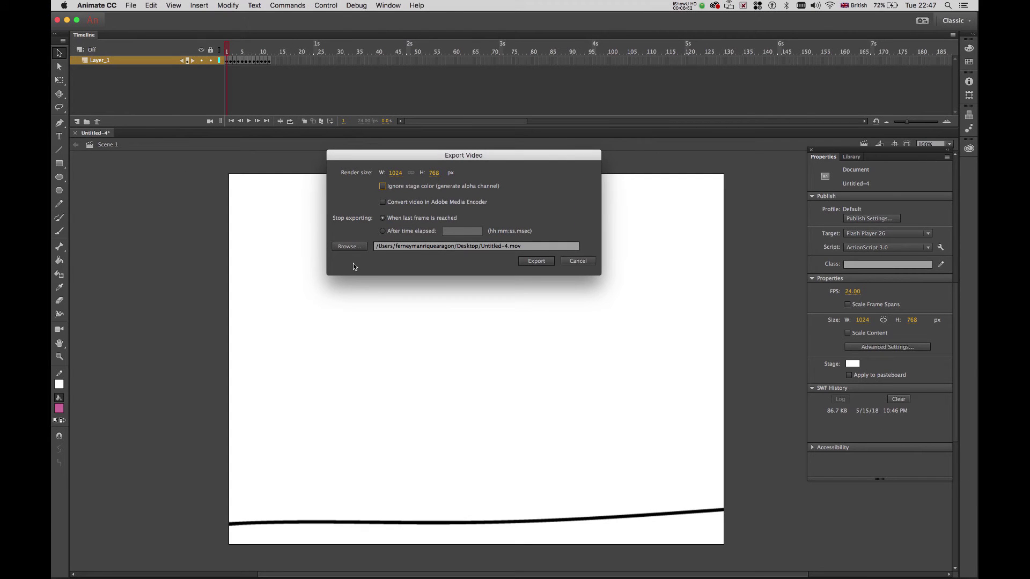
{"action": "left_click", "coordinate": [351, 248]}
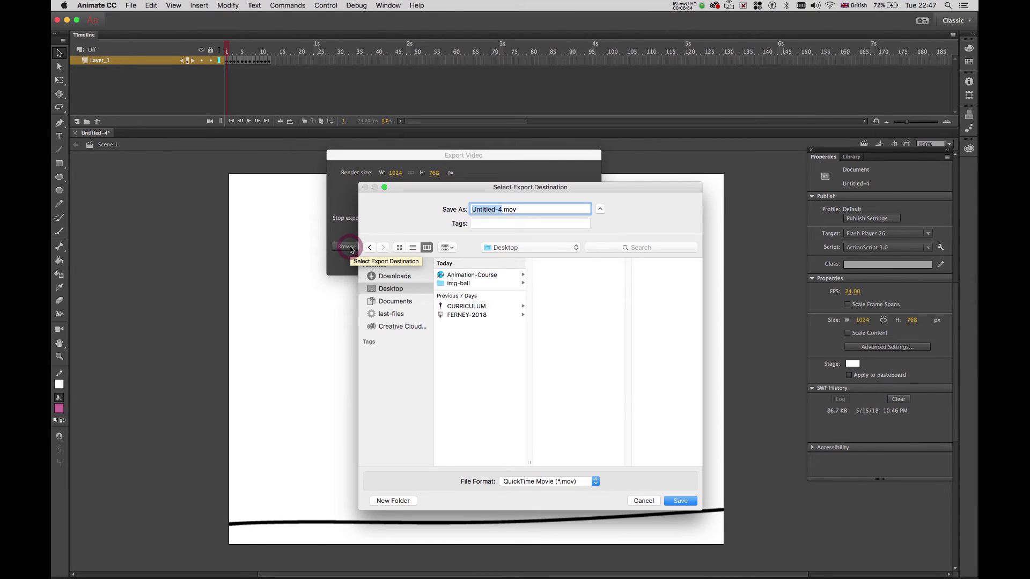
{"action": "left_click", "coordinate": [502, 207]}
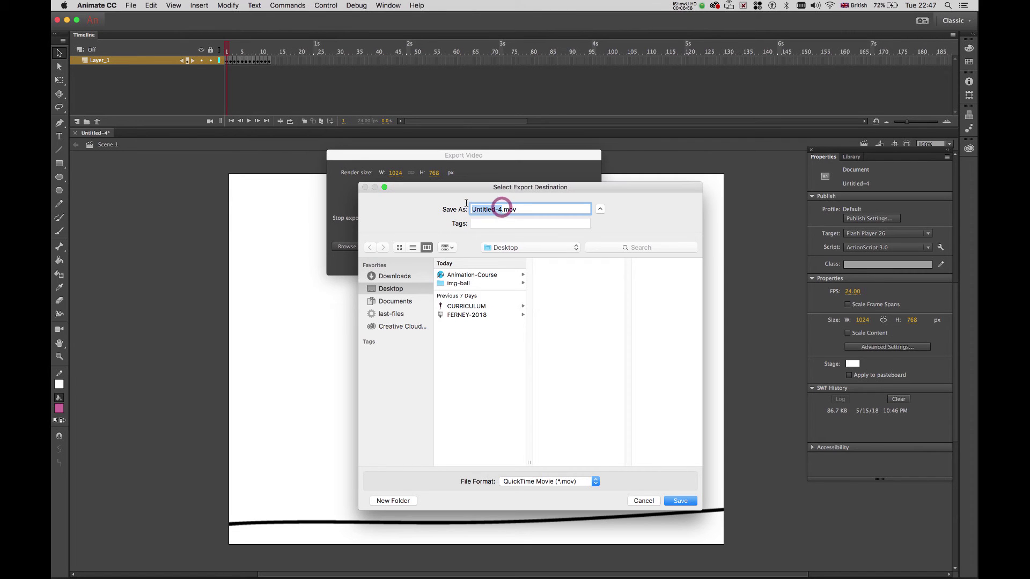
{"action": "type", "text": "test"}
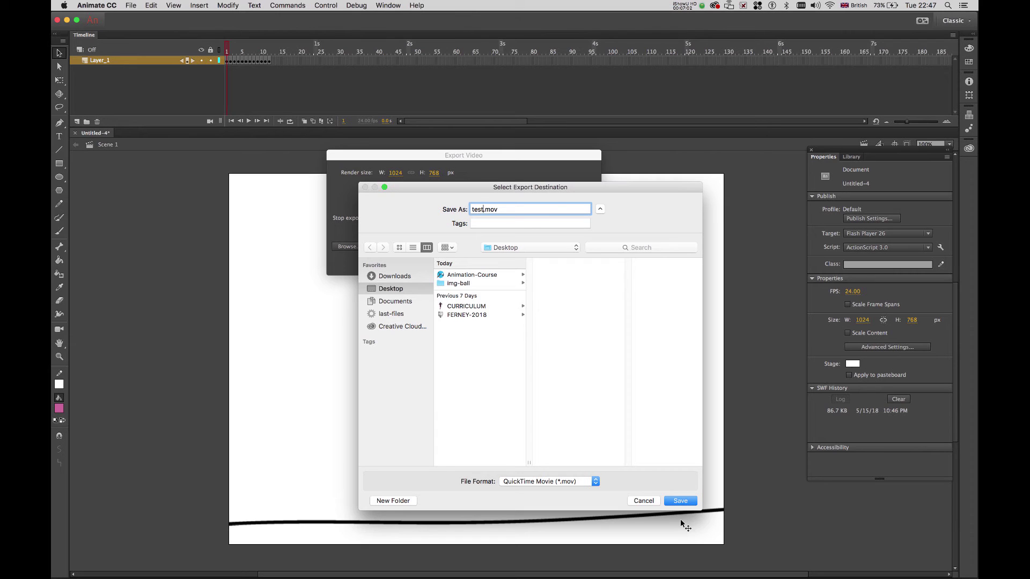
{"action": "left_click", "coordinate": [530, 482]}
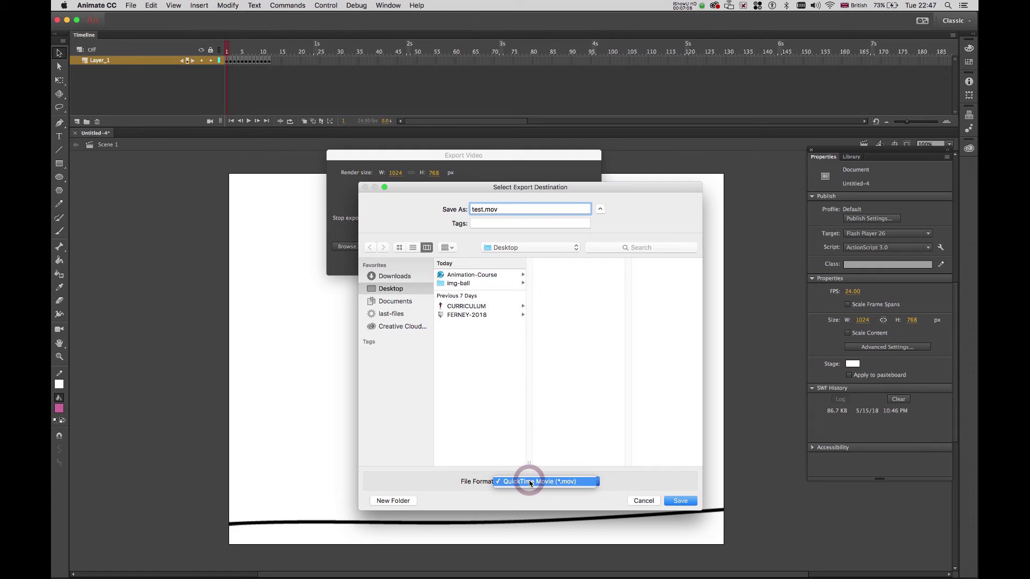
{"action": "left_click", "coordinate": [544, 482]}
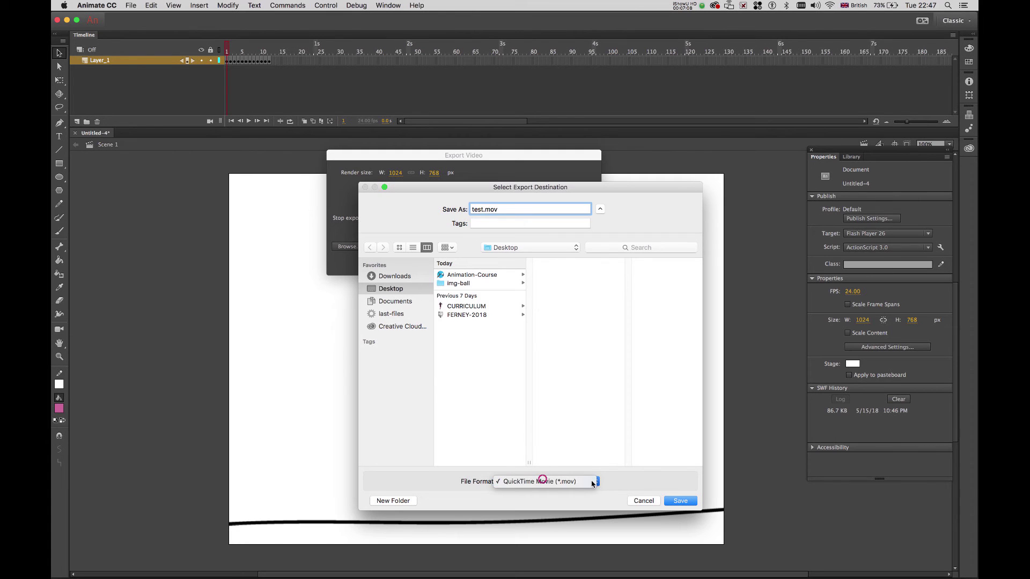
{"action": "left_click", "coordinate": [681, 501]}
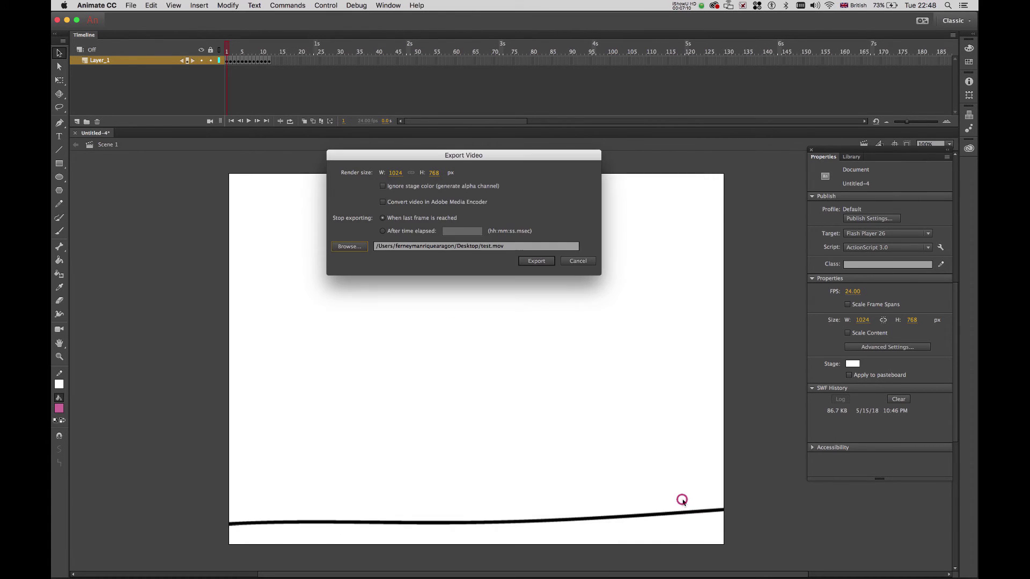
{"action": "left_click", "coordinate": [537, 261]}
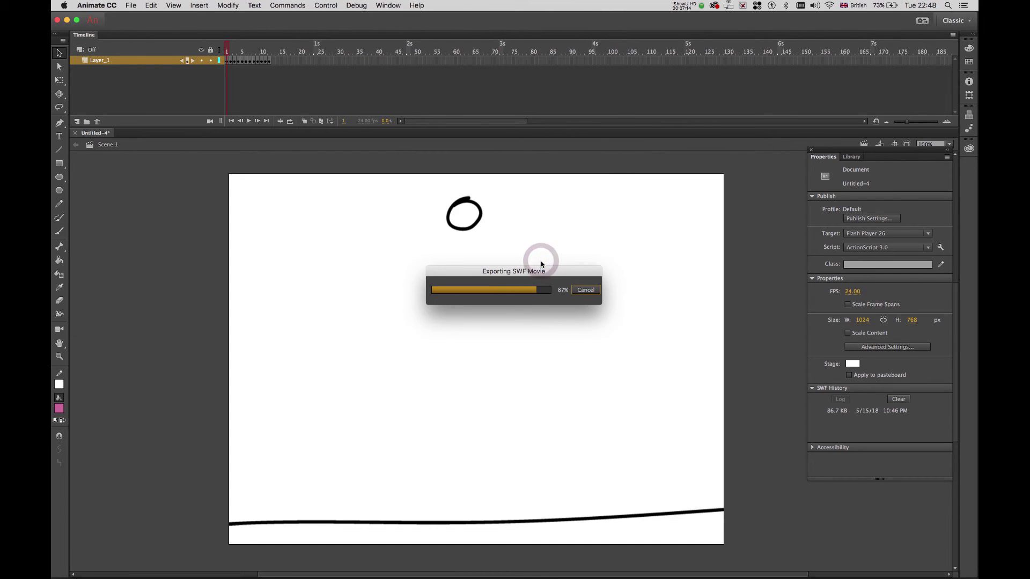
Step: Open test.mov from the desktop in QuickTime Player and play the bounce twice
{"action": "left_click", "coordinate": [67, 20]}
{"action": "left_click", "coordinate": [368, 166]}
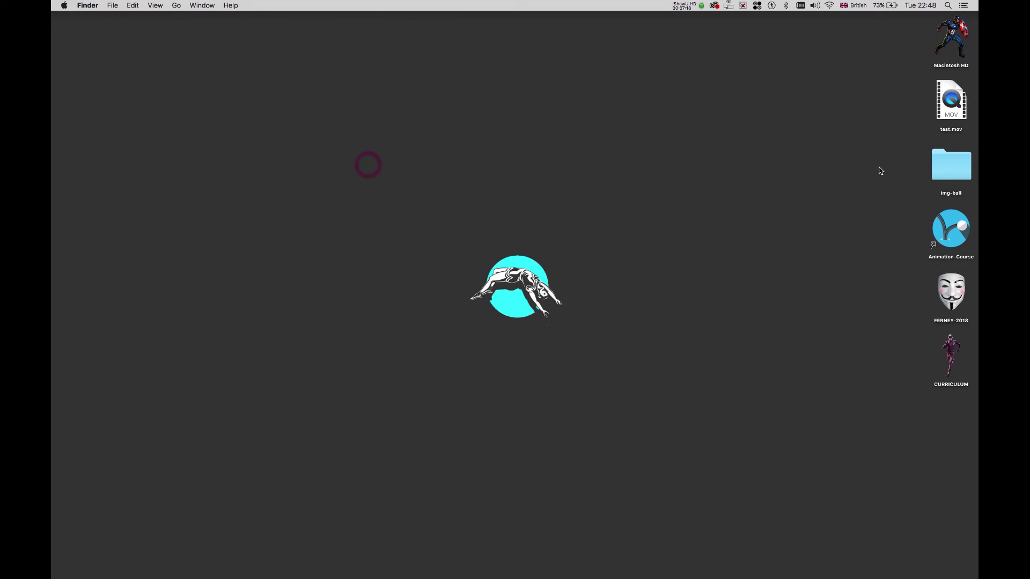
{"action": "double_click", "coordinate": [948, 105]}
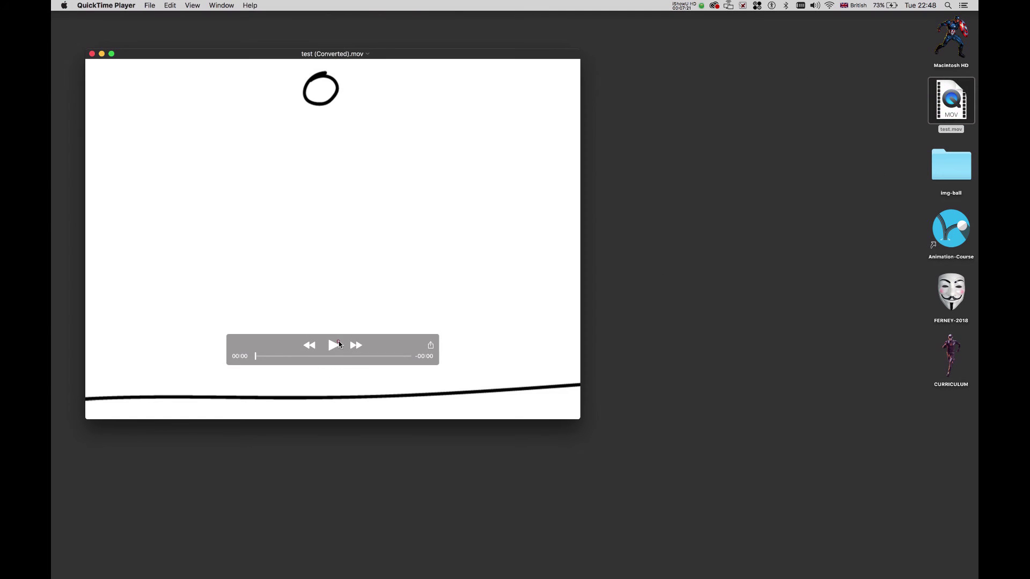
{"action": "left_click", "coordinate": [340, 344]}
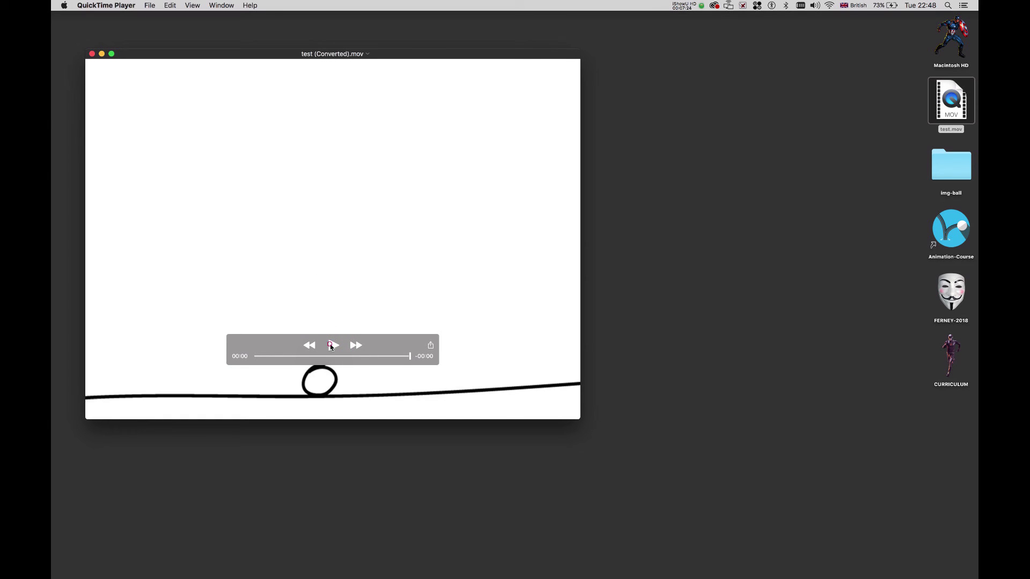
{"action": "left_click", "coordinate": [331, 346]}
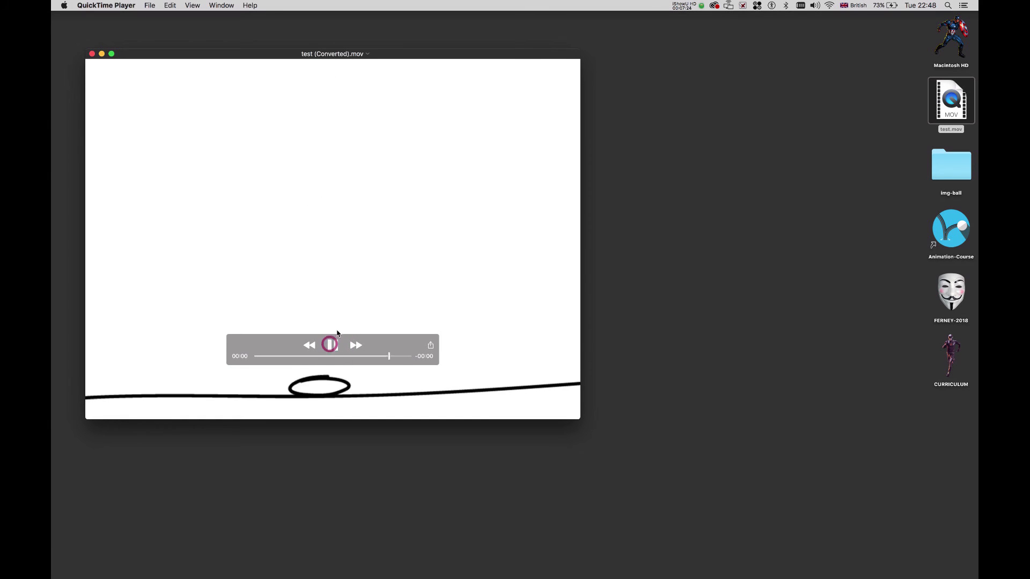
Step: Close the movie window and discard the converted copy without saving
{"action": "left_click", "coordinate": [92, 55]}
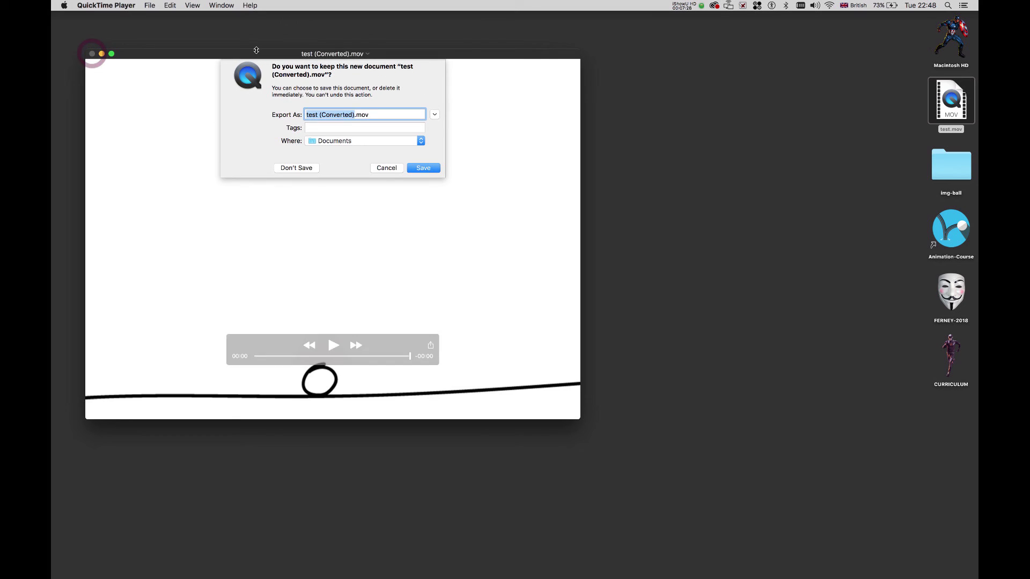
{"action": "left_click", "coordinate": [274, 169]}
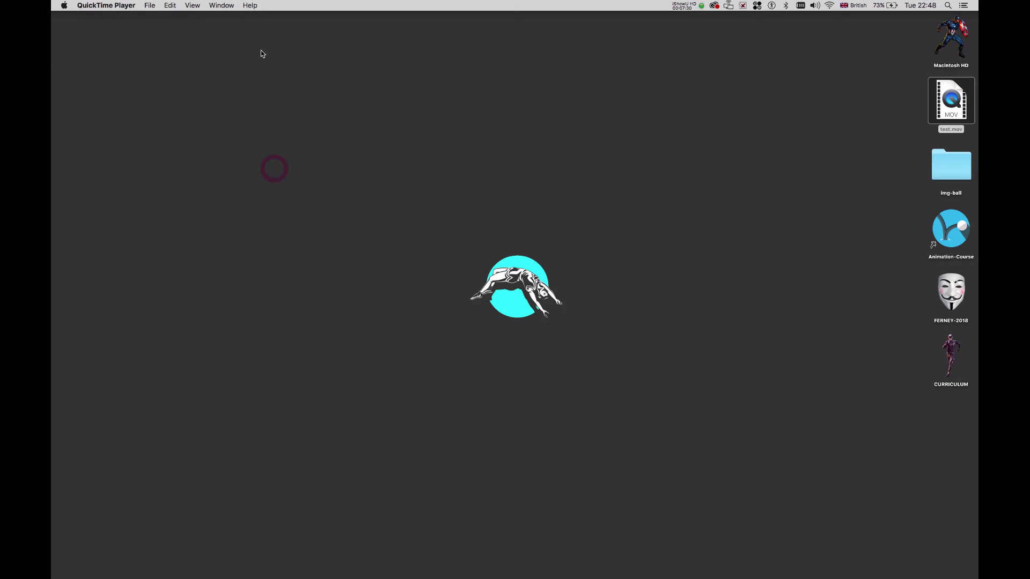
{"action": "left_click", "coordinate": [265, 52]}
Step: Bring Animate back, save the document to the Desktop as test.fla, then minimize Animate
{"action": "mouse_move", "coordinate": [332, 566]}
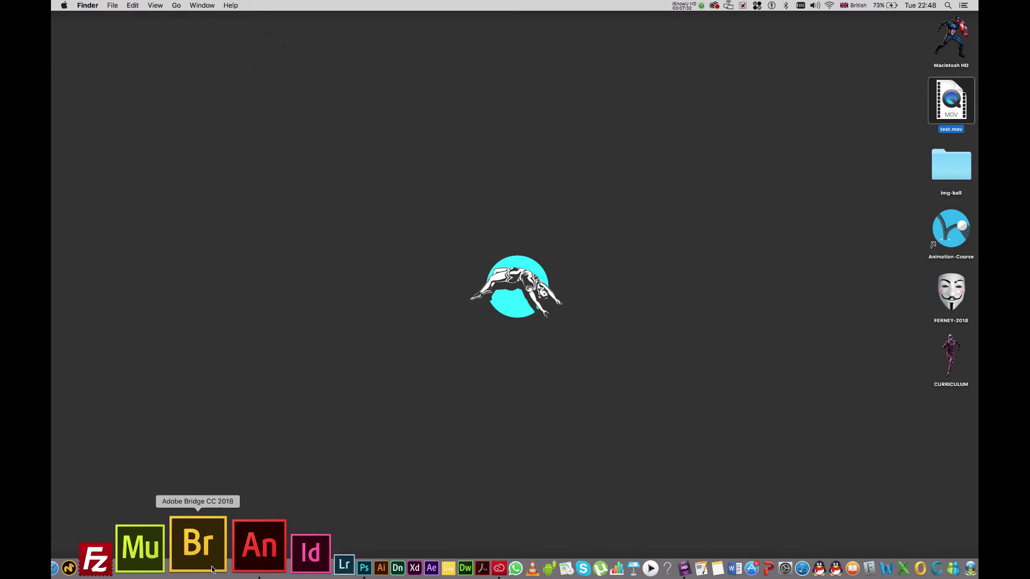
{"action": "left_click", "coordinate": [220, 561]}
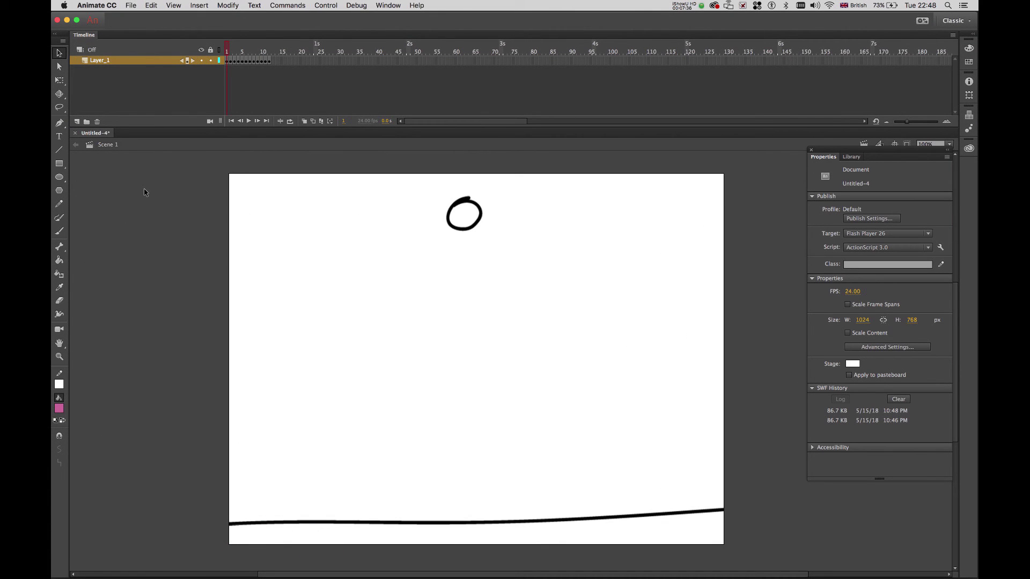
{"action": "key", "text": "super+s"}
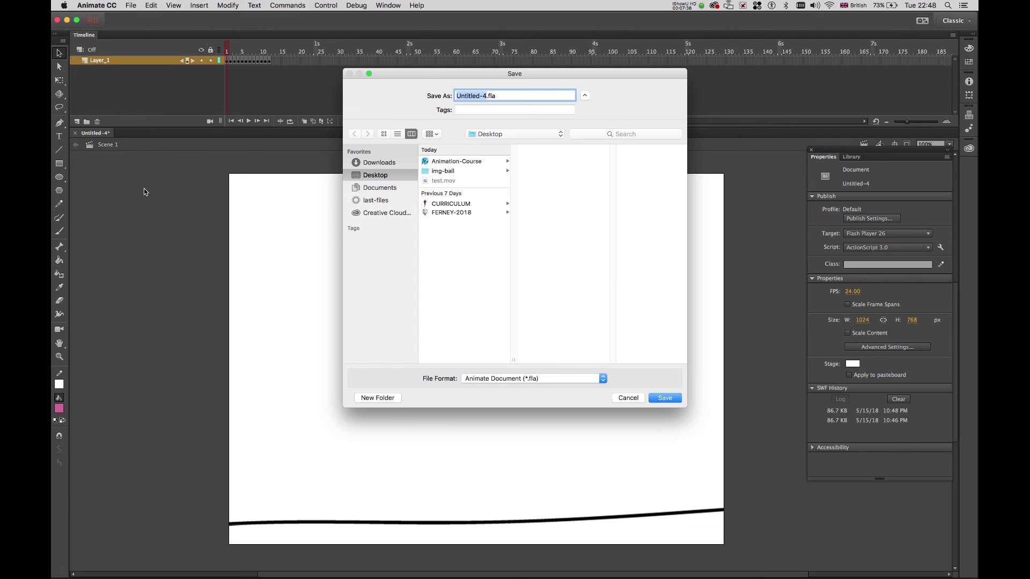
{"action": "left_click", "coordinate": [375, 177]}
{"action": "type", "text": "test"}
{"action": "left_click", "coordinate": [483, 95]}
{"action": "left_click", "coordinate": [665, 398]}
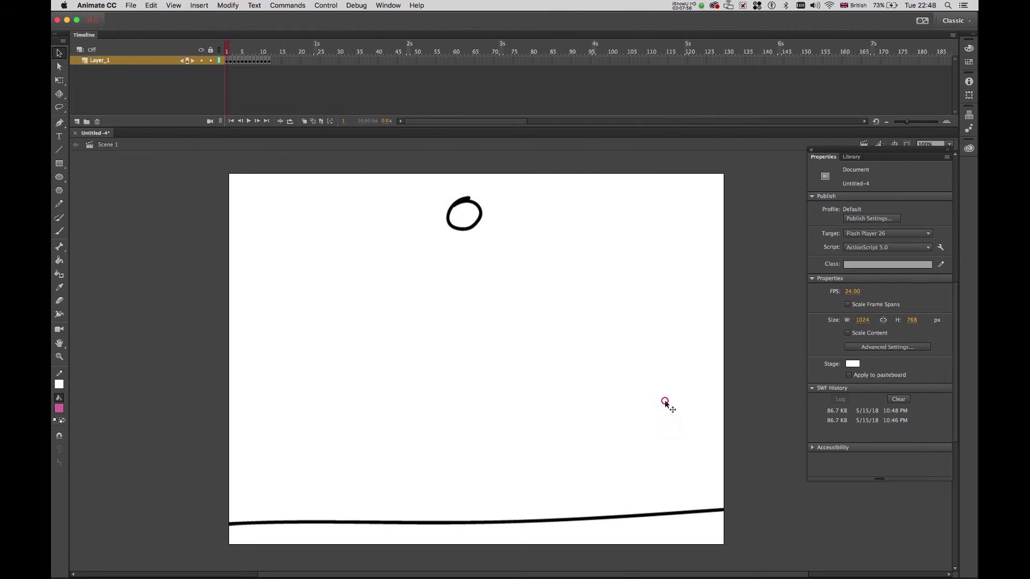
{"action": "left_click", "coordinate": [74, 21]}
{"action": "left_click", "coordinate": [671, 96]}
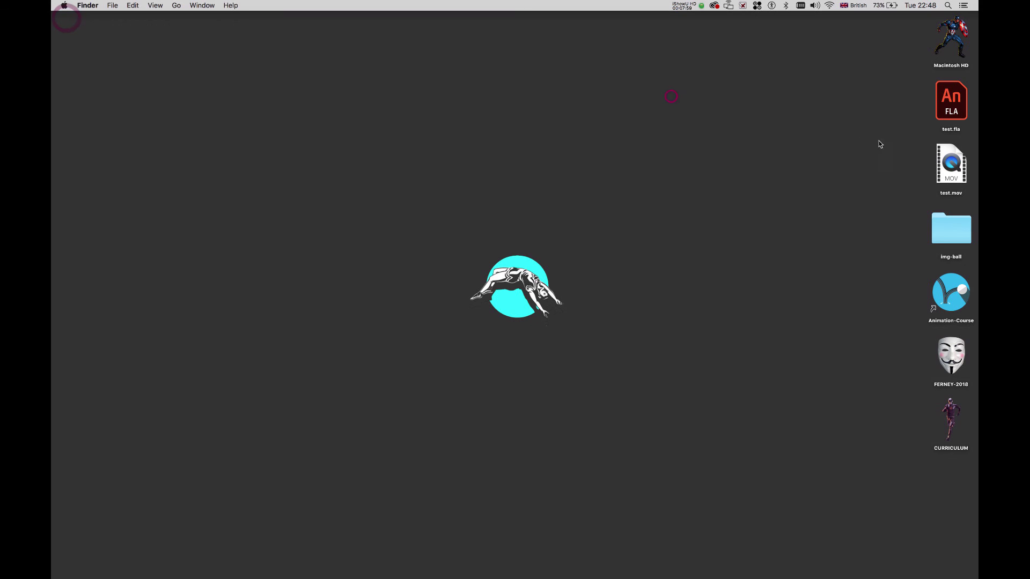
{"action": "left_click", "coordinate": [960, 102]}
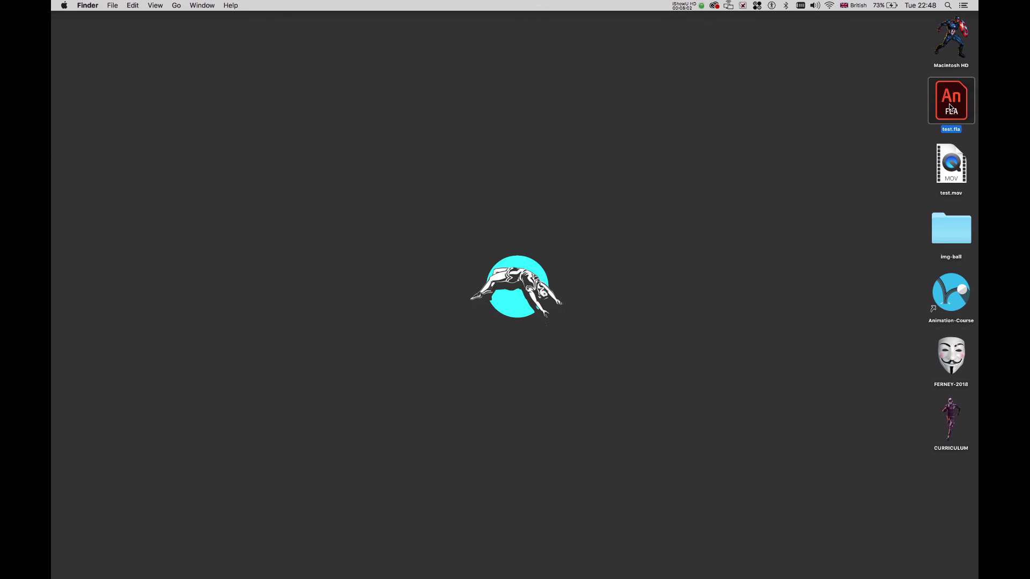
{"action": "left_click", "coordinate": [955, 174]}
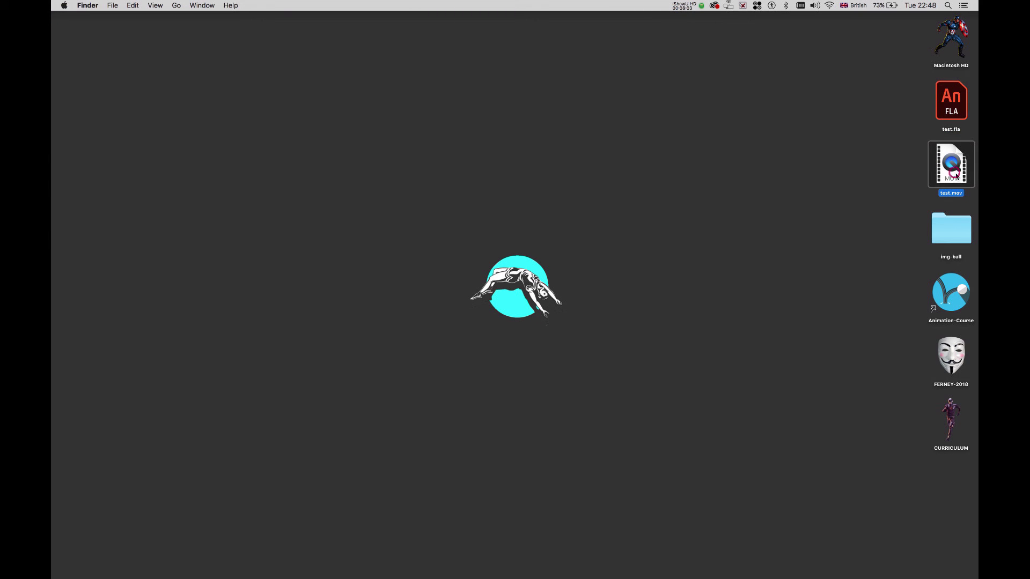
{"action": "double_click", "coordinate": [951, 228]}
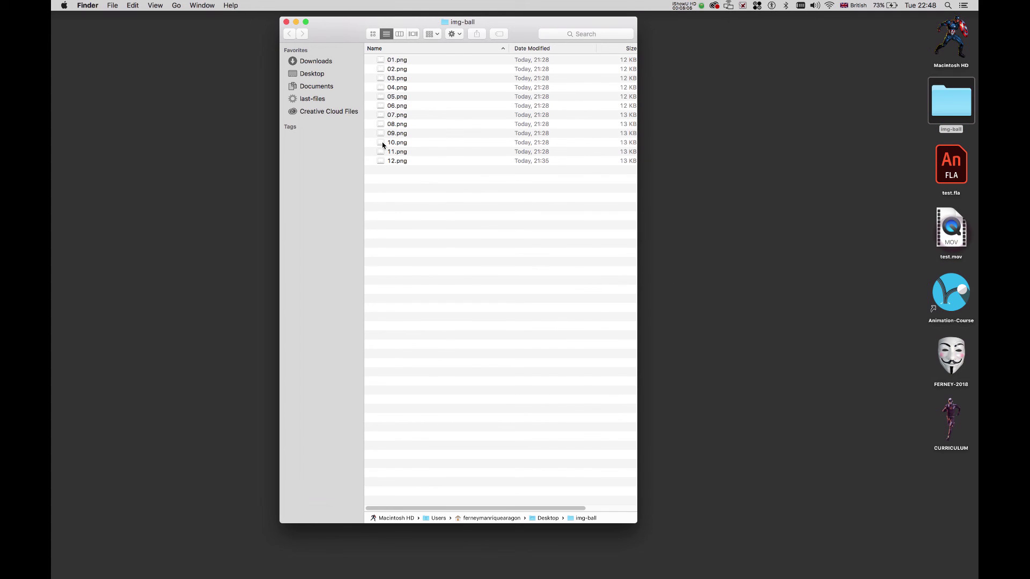
{"action": "left_click", "coordinate": [286, 22]}
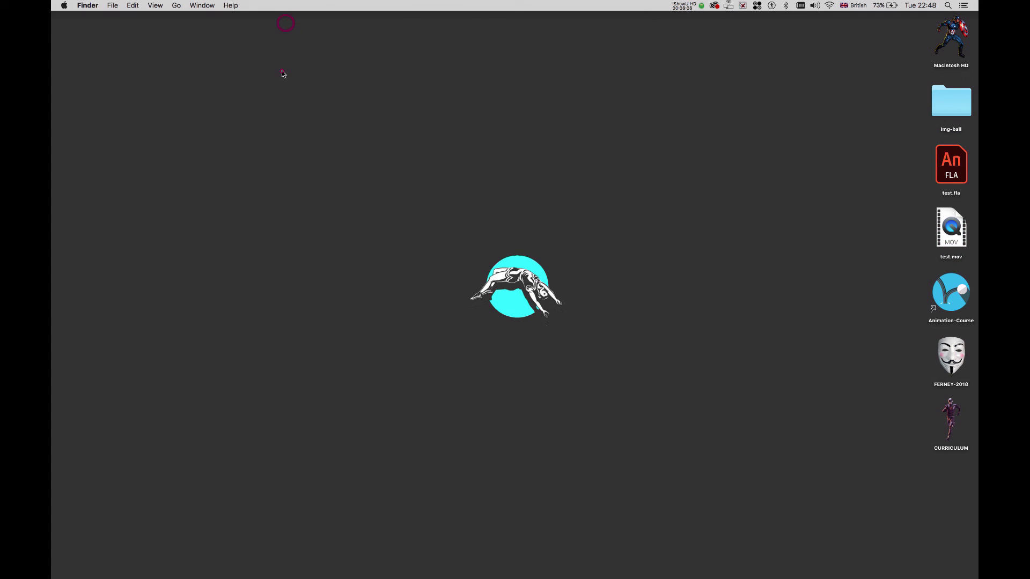